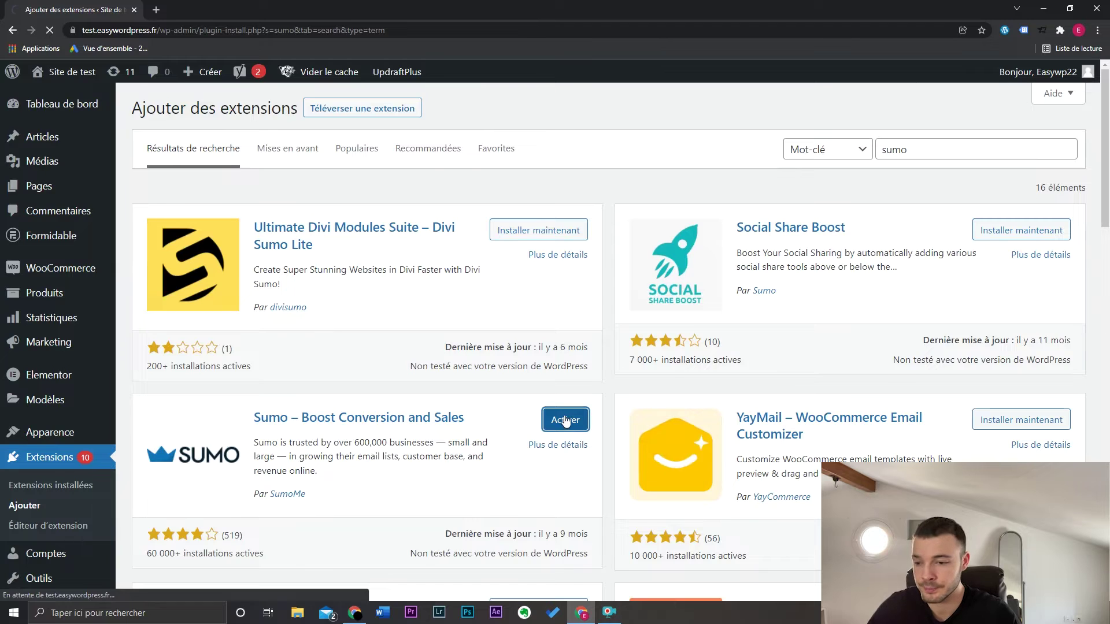
Scroll the installed plugins list to show the newly activated Sumo plugin
scroll(289, 393, down, 5)
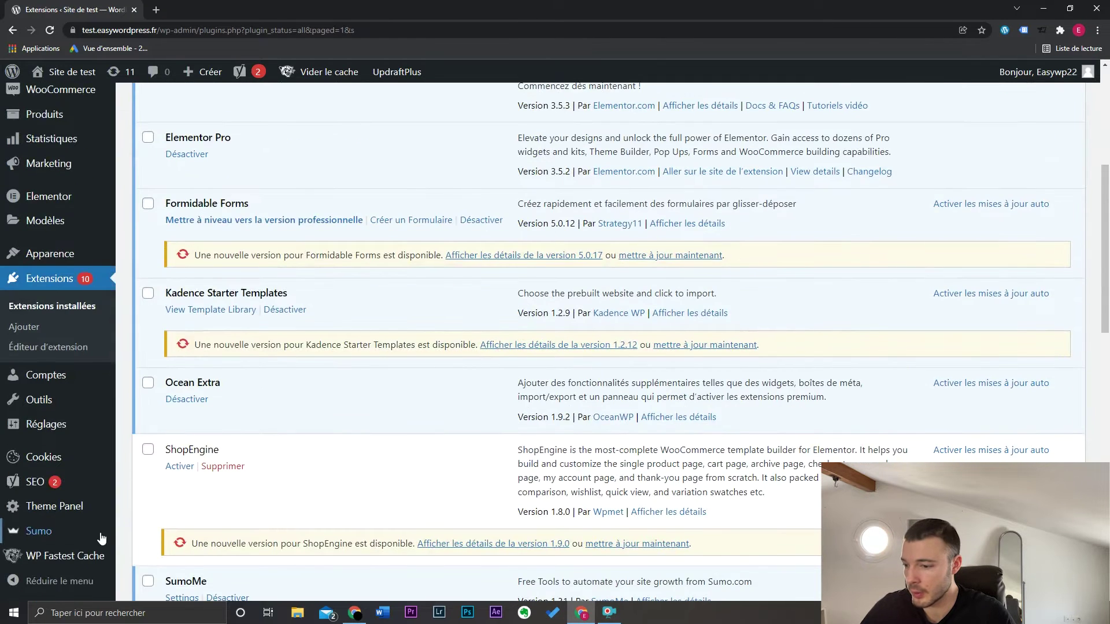
Sign up for a new Sumo account with a password, connect it to the site, and reach the Sumo dashboard
click(79, 535)
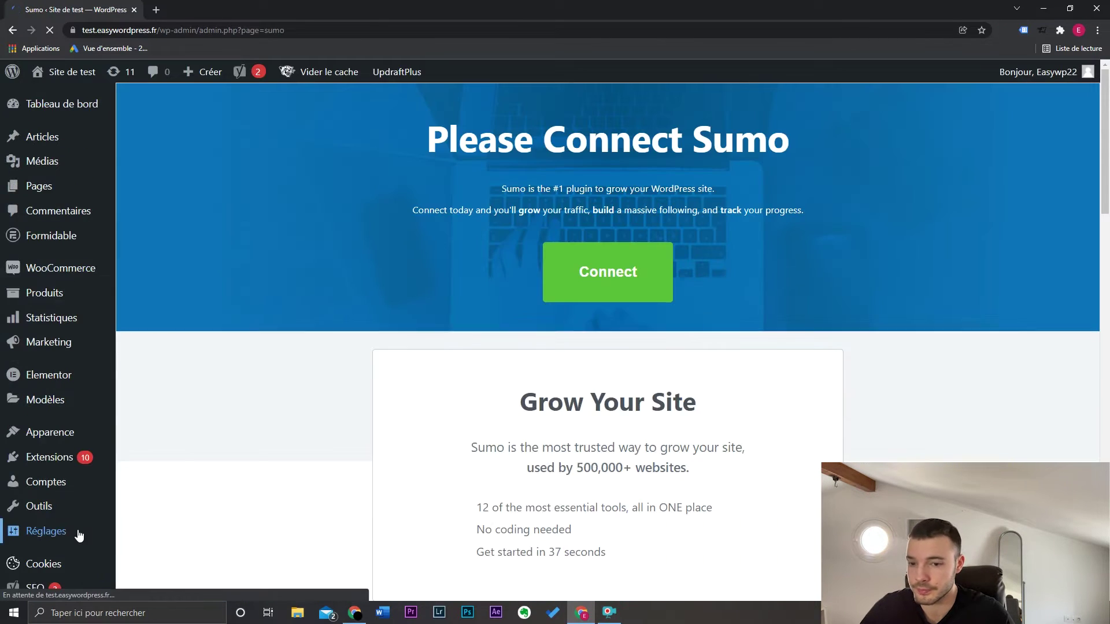
click(645, 274)
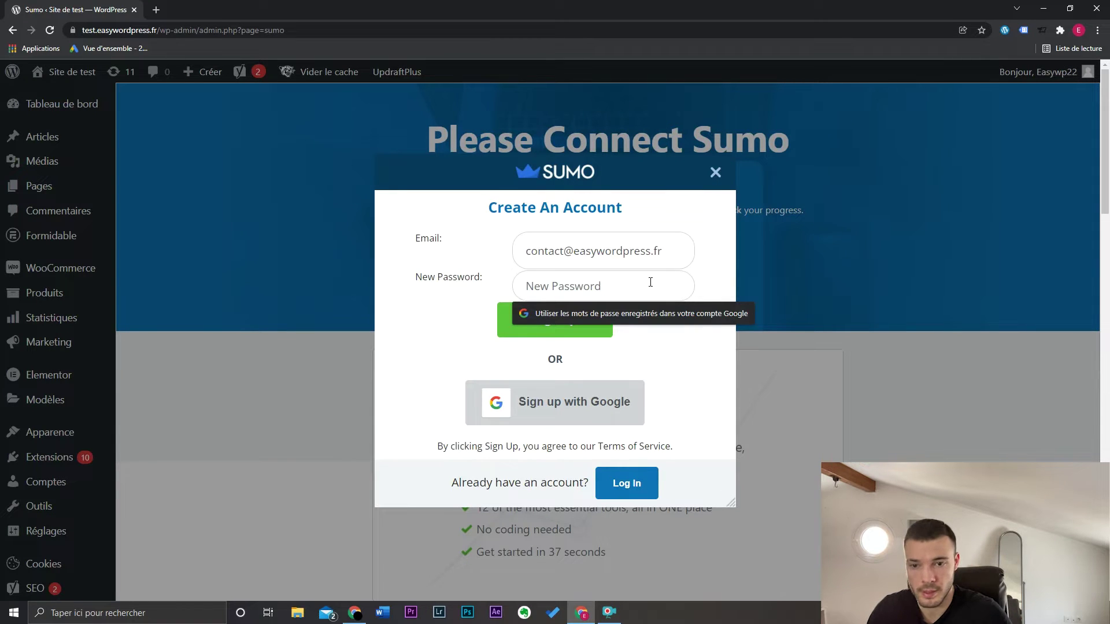
text(••••••••)
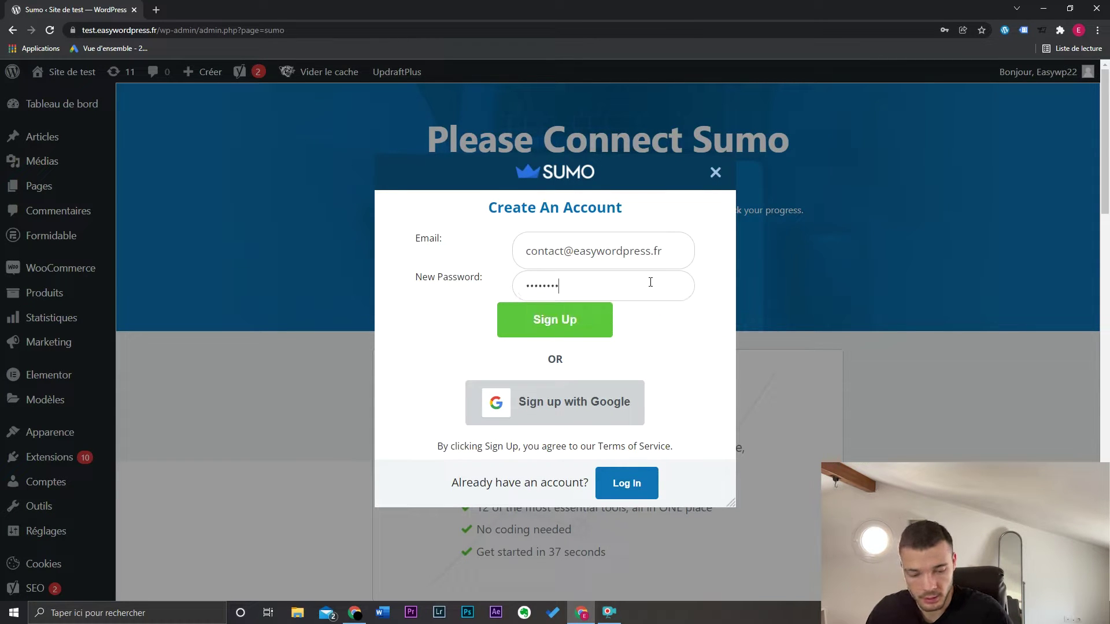
click(595, 324)
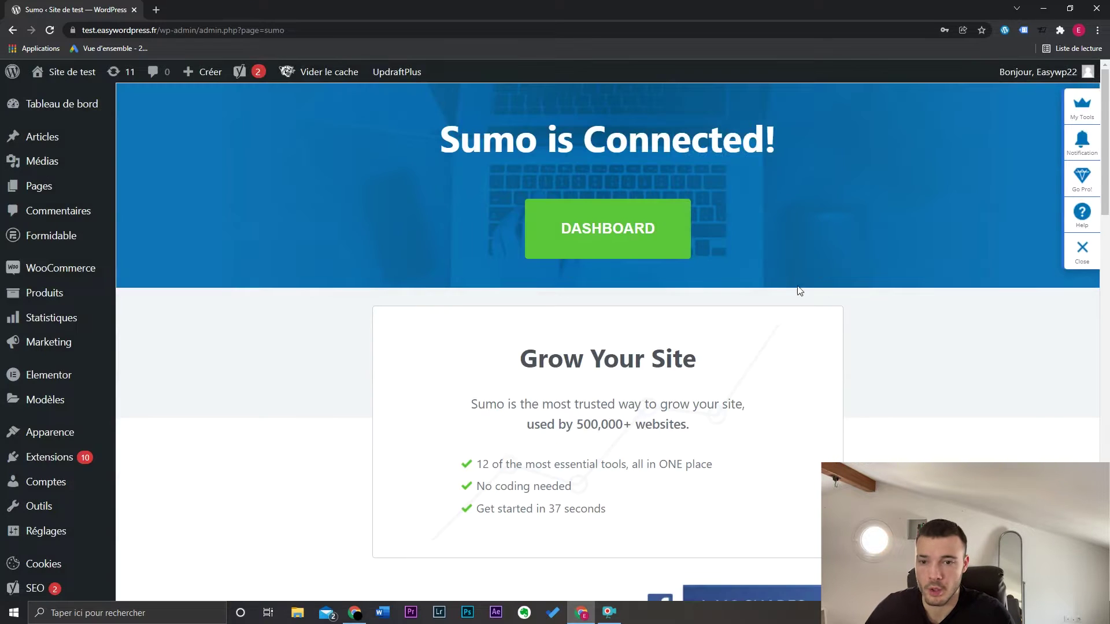
click(595, 229)
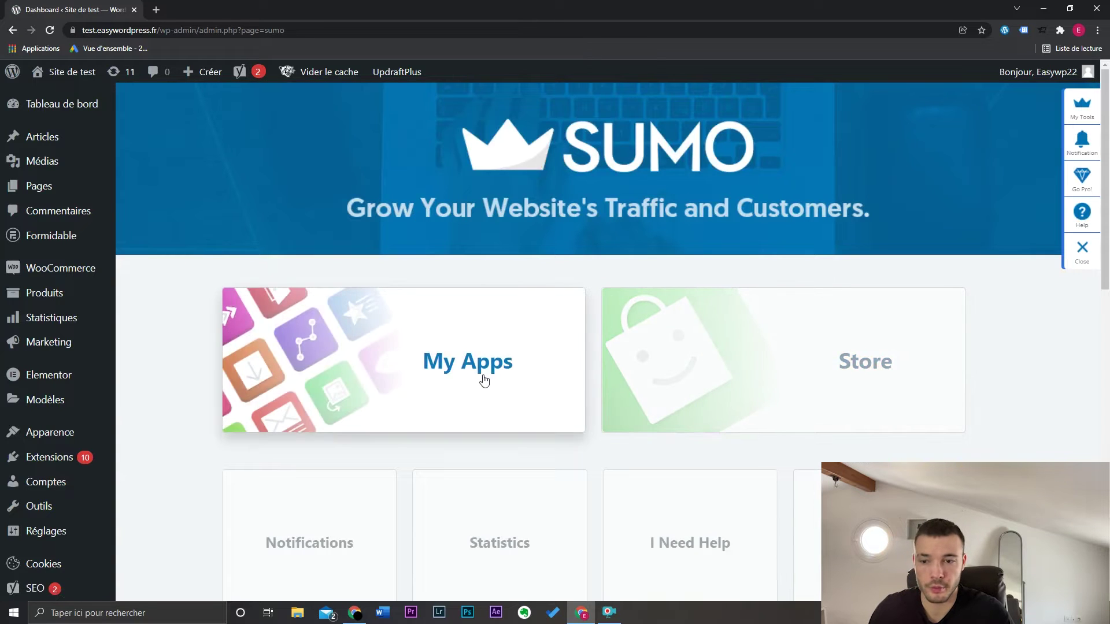
click(437, 348)
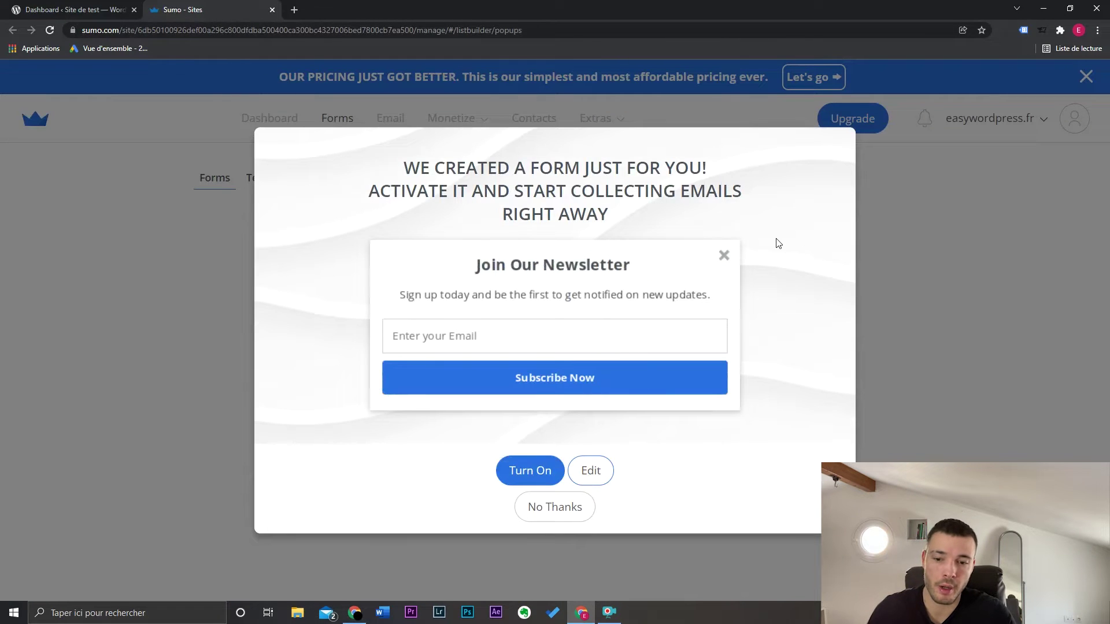
Decline the suggested newsletter form and start a new form with Create Form
click(566, 509)
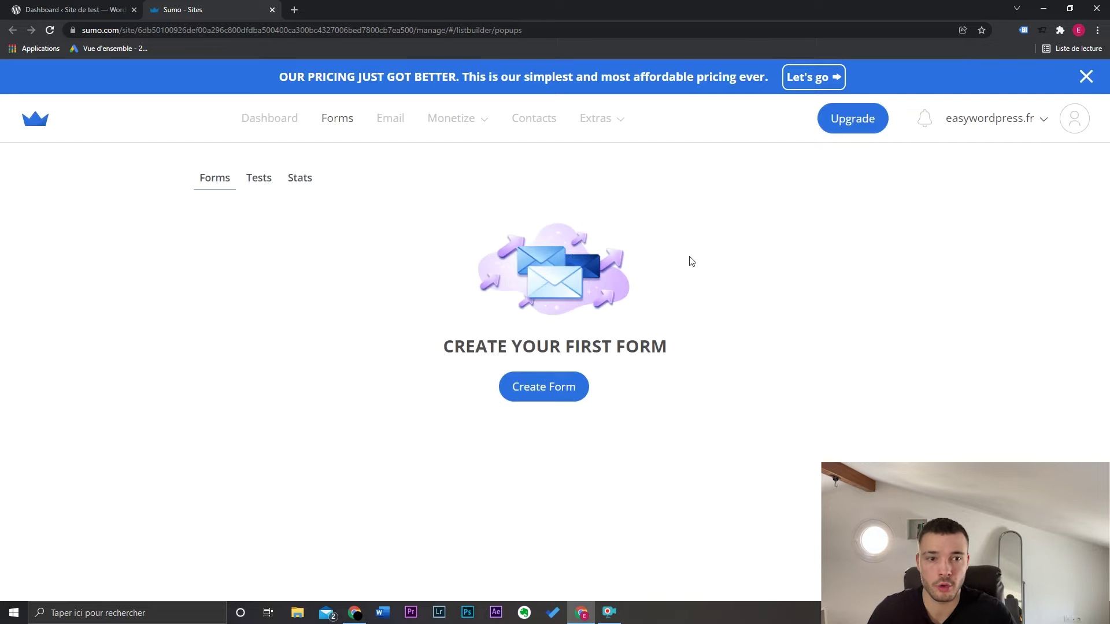
click(545, 387)
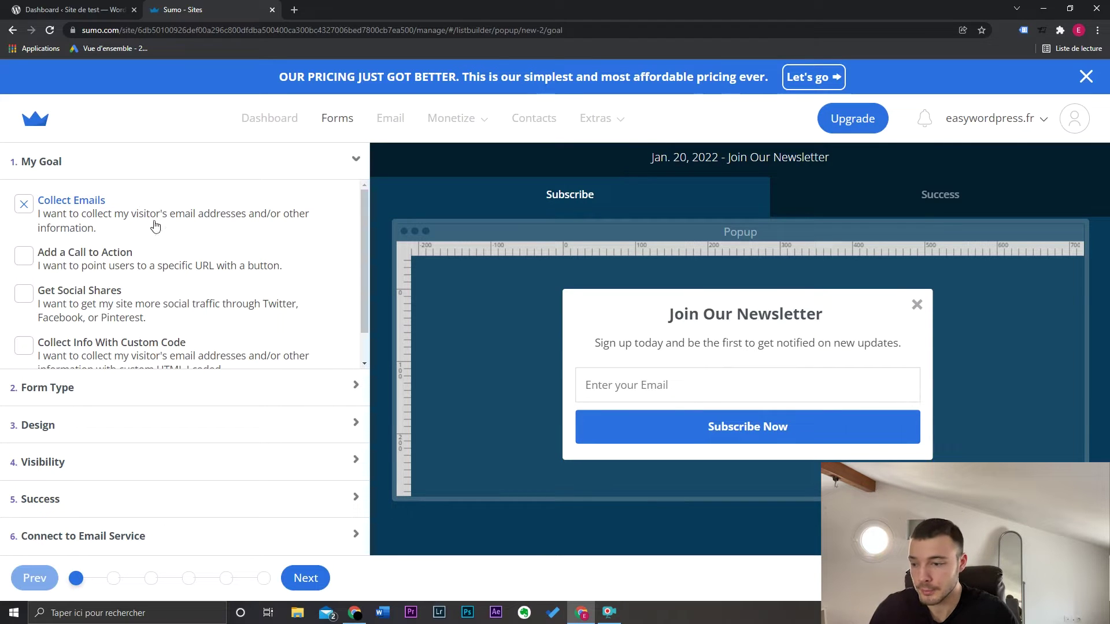
Browse the email service integration options, then return to the My Goal step
click(165, 538)
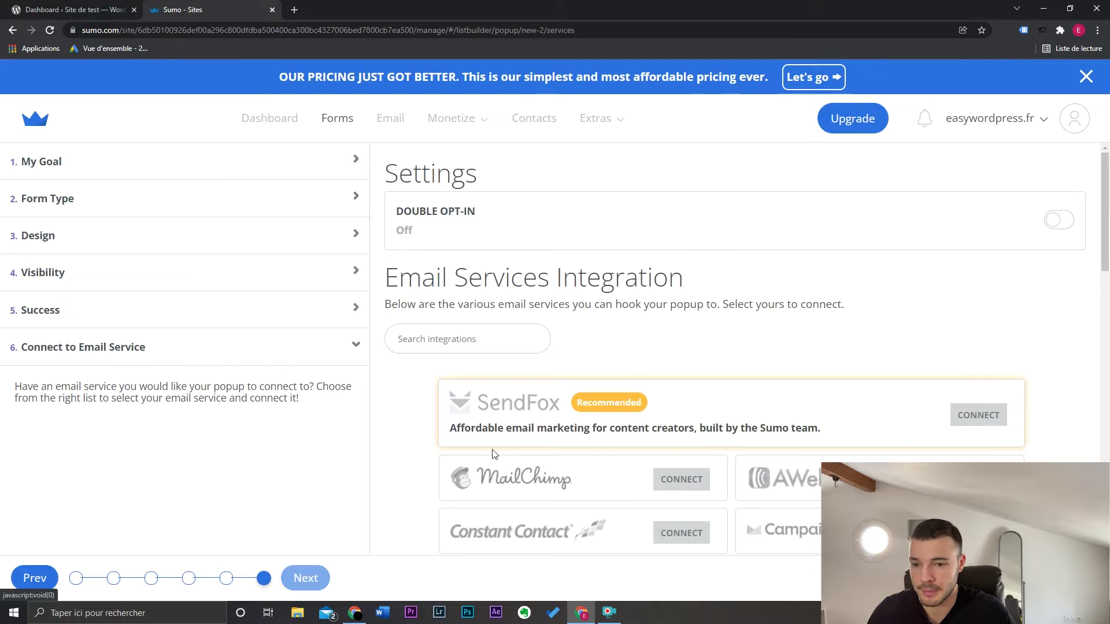
scroll(494, 454, down, 1)
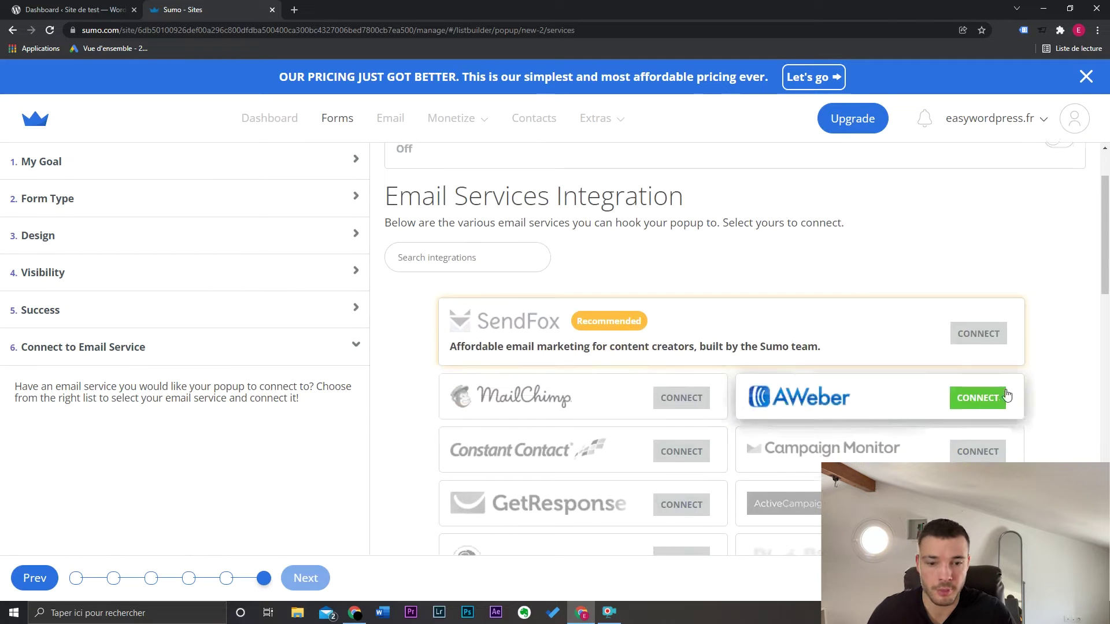
scroll(1007, 395, down, 3)
scroll(897, 375, up, 1)
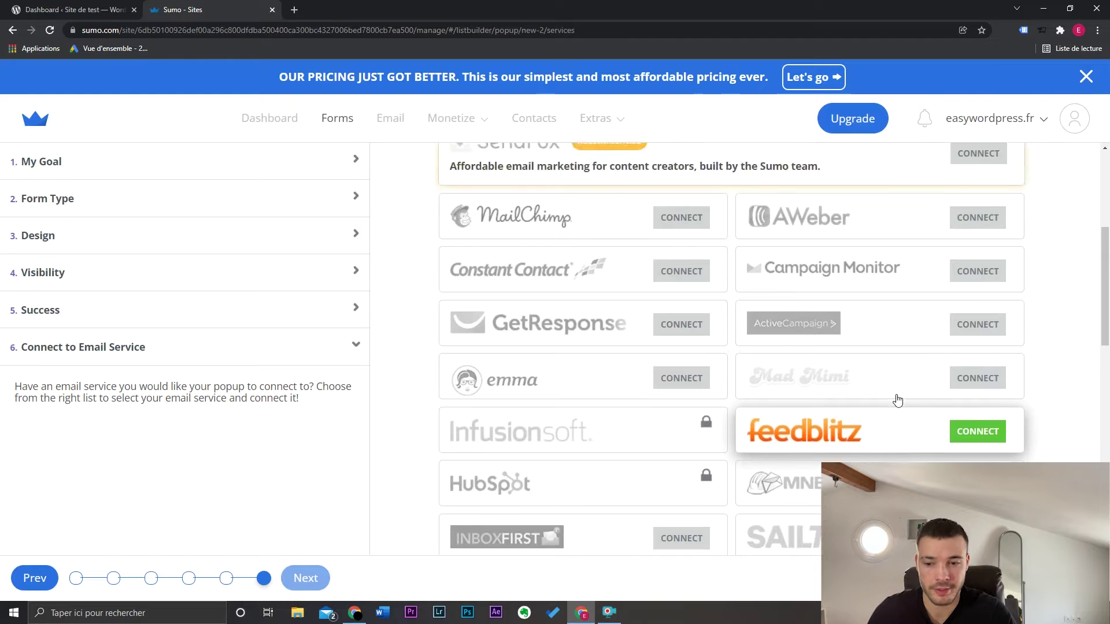
scroll(897, 400, up, 4)
click(213, 168)
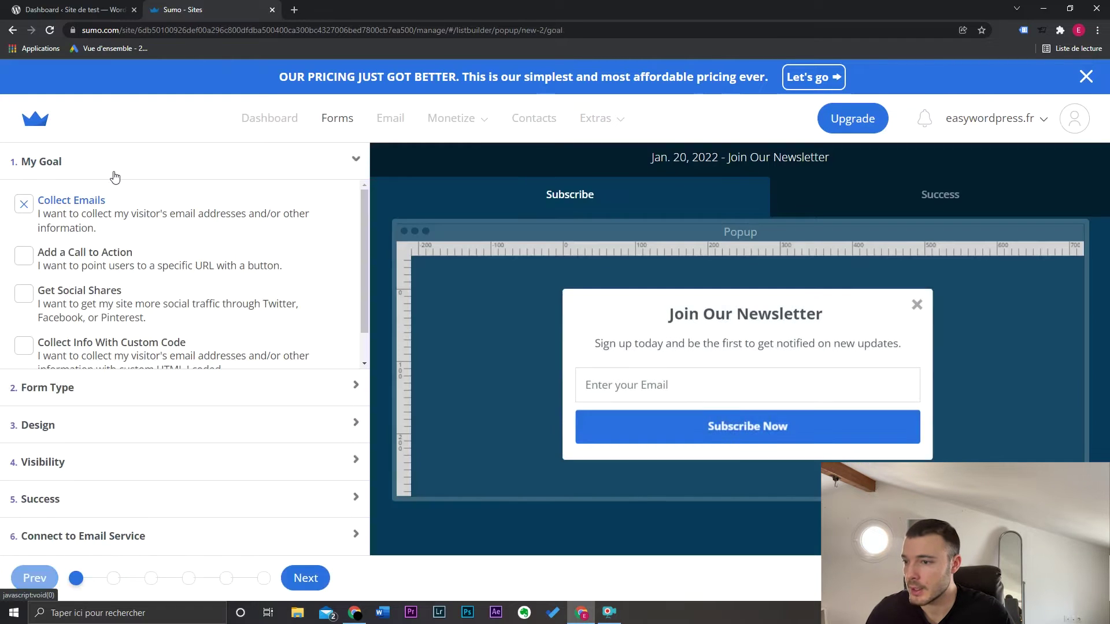
Try the social shares and custom HTML goals, then settle on Add a Call to Action
click(30, 262)
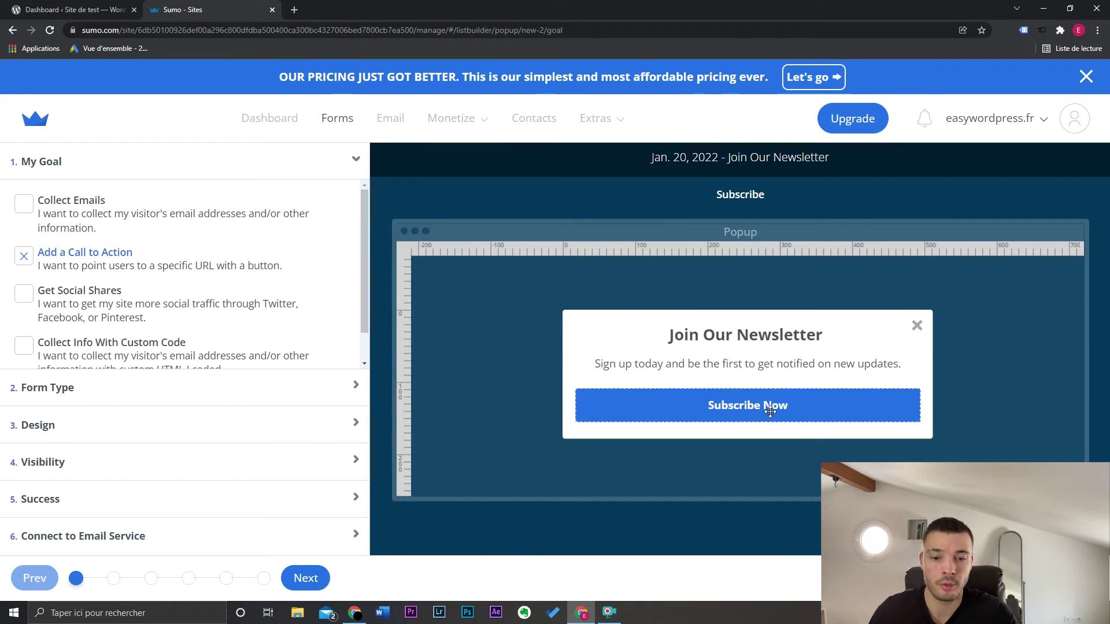
click(24, 294)
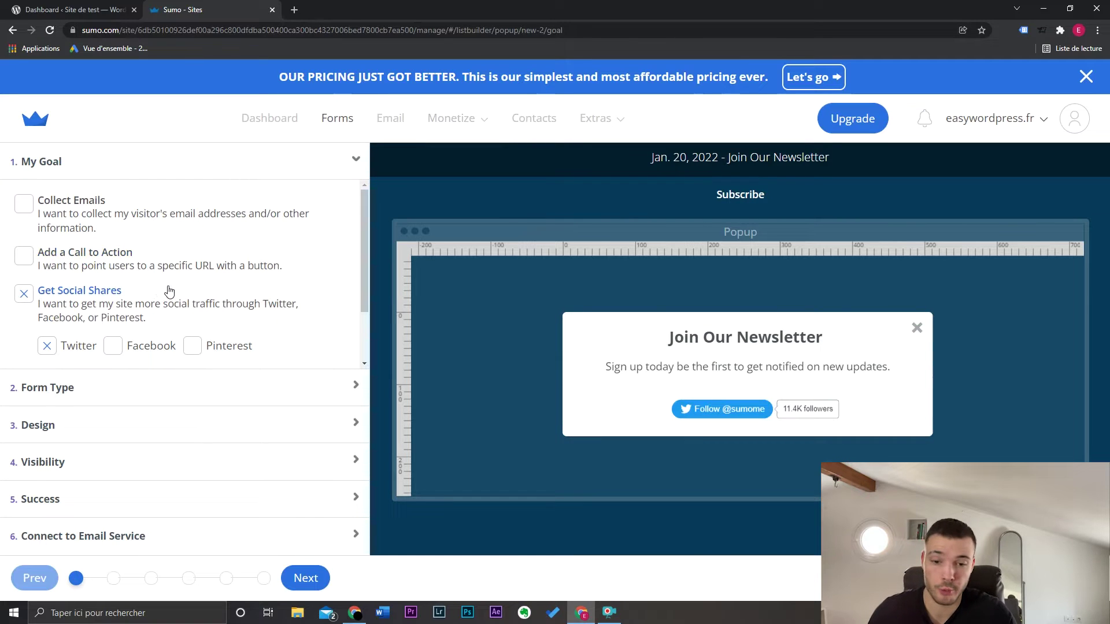
scroll(144, 301, down, 1)
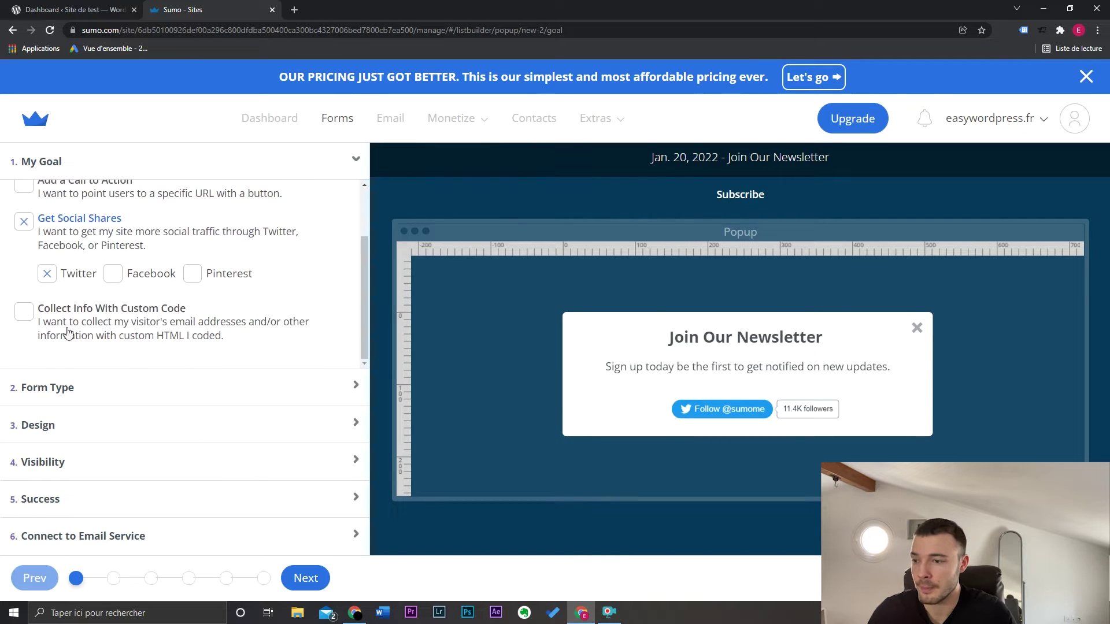
click(24, 314)
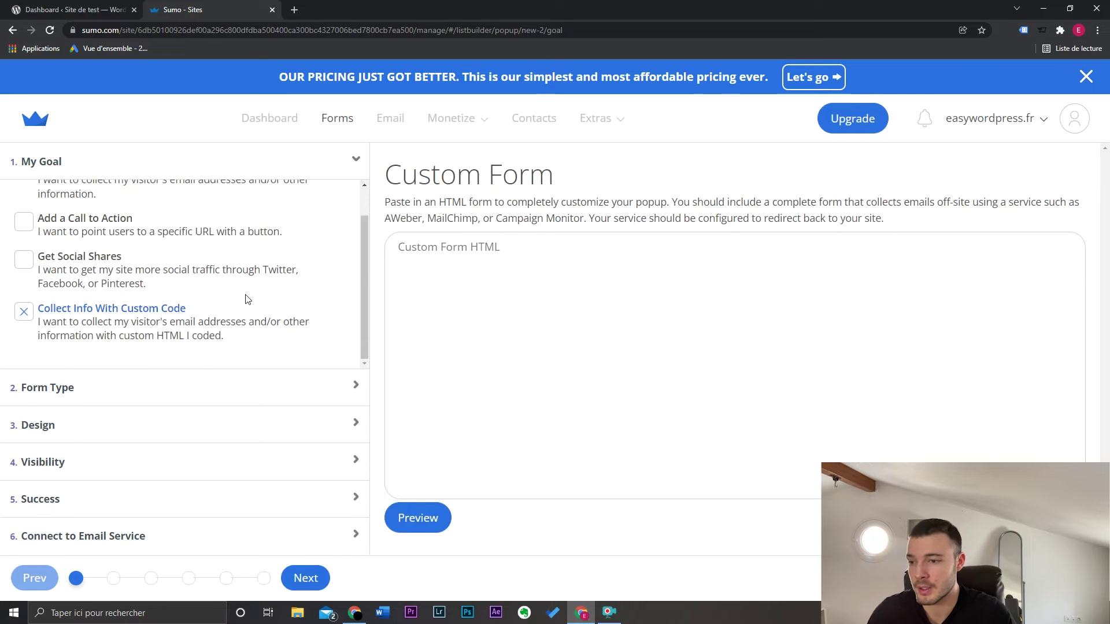
scroll(249, 295, up, 1)
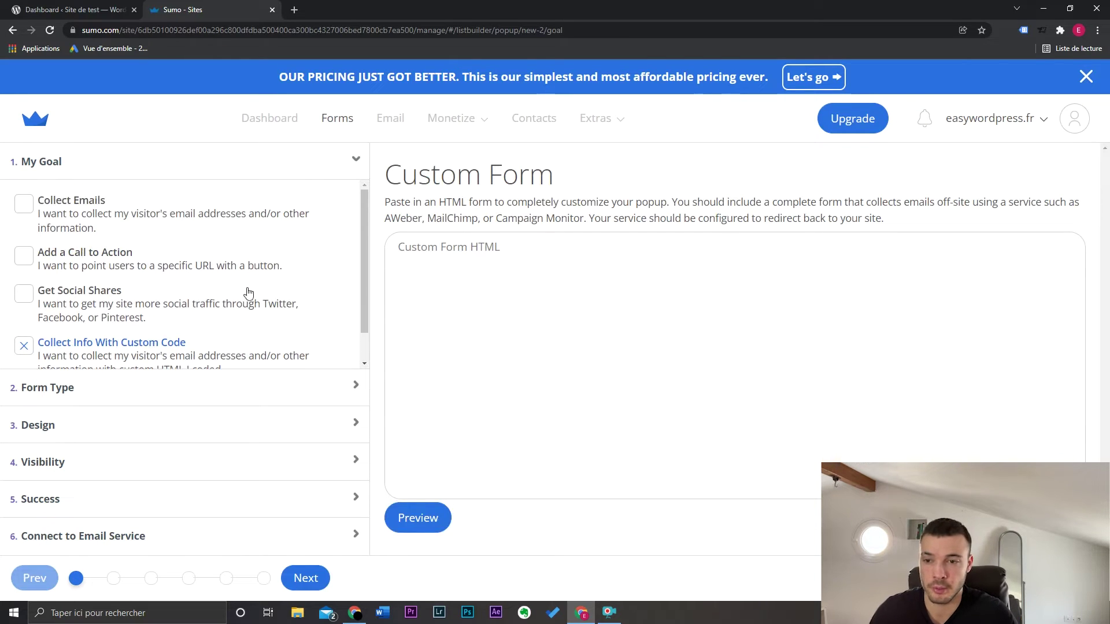
click(26, 256)
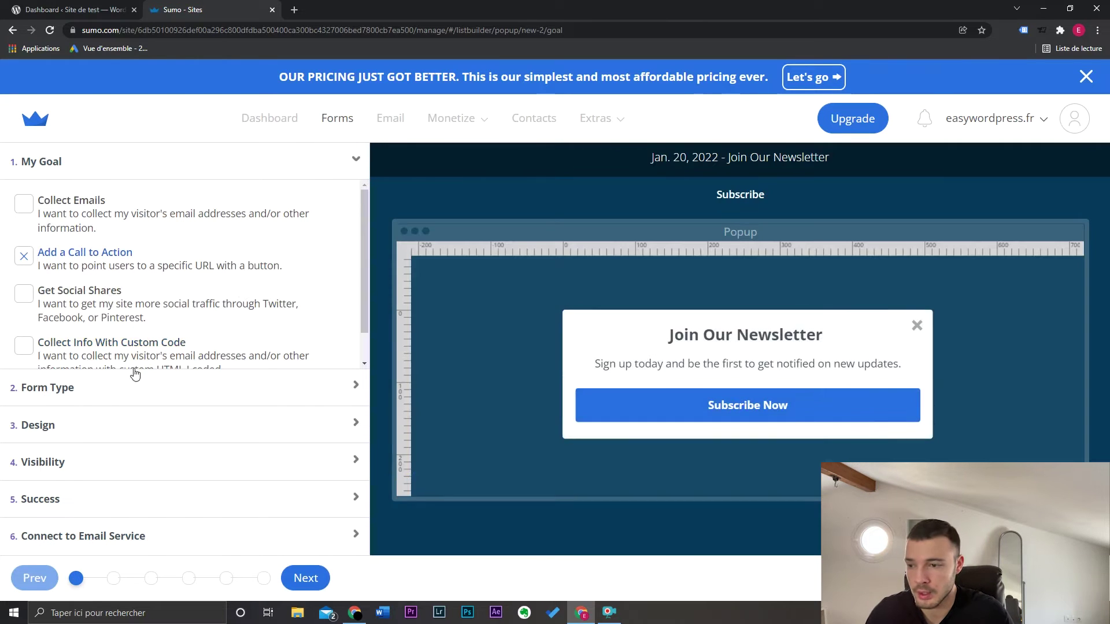
click(83, 391)
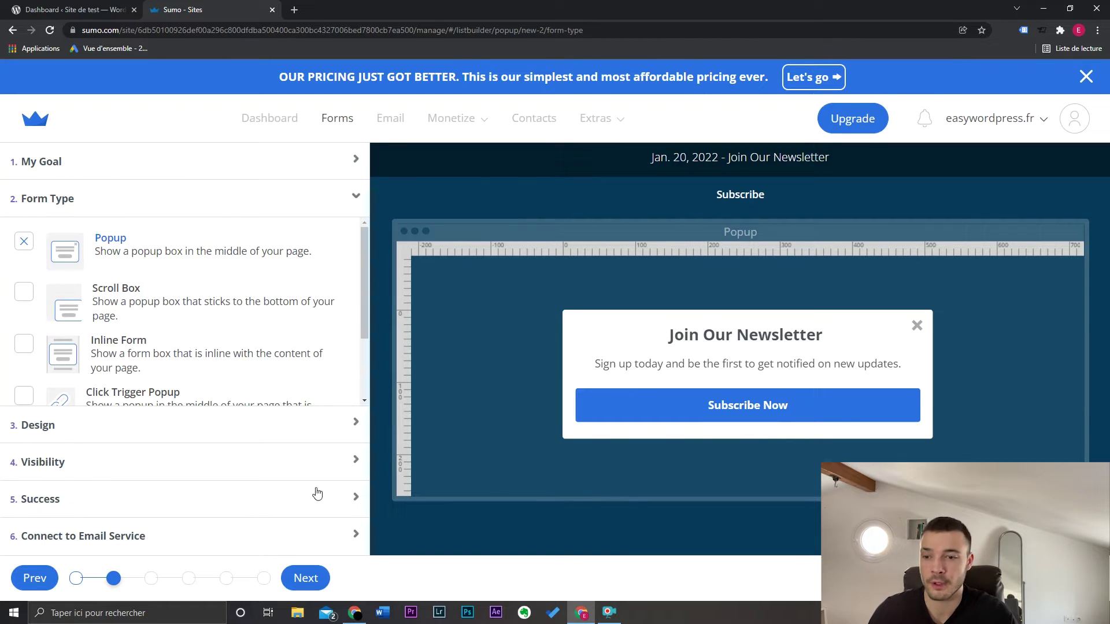
Preview the Scroll Box, Inline Form, Click Trigger Popup and Smart Bar types, then keep Popup
click(23, 298)
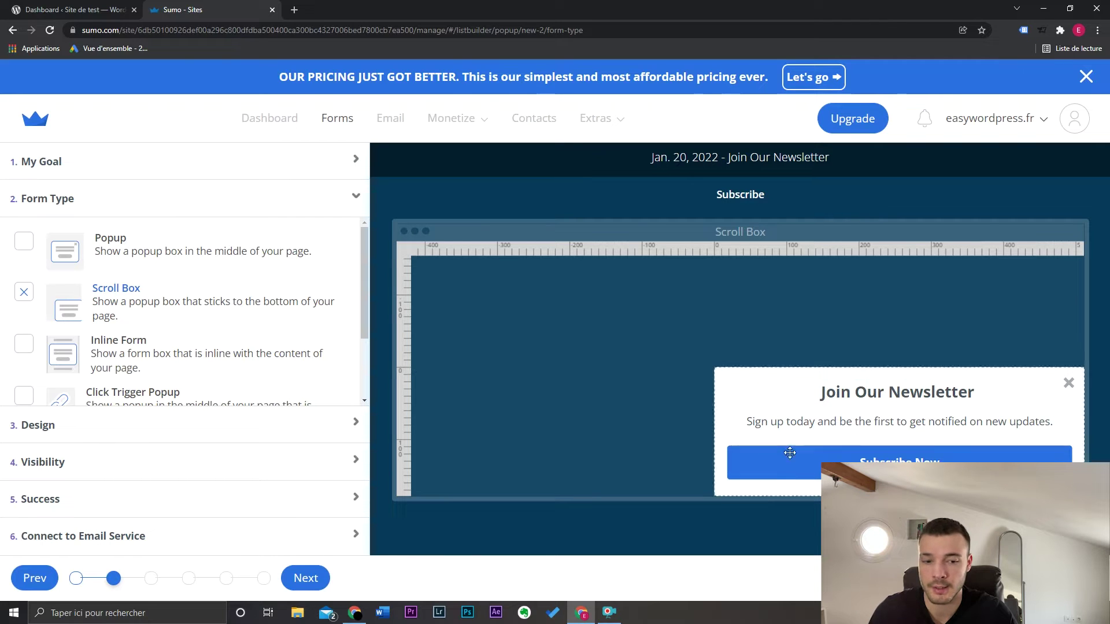
click(23, 345)
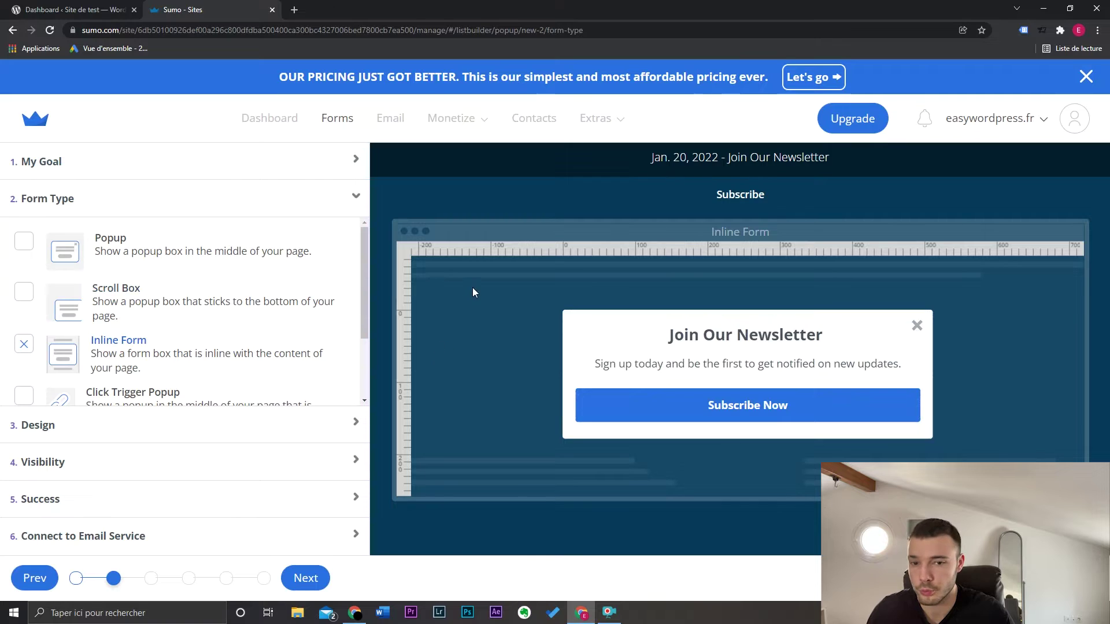
scroll(174, 317, down, 2)
click(23, 298)
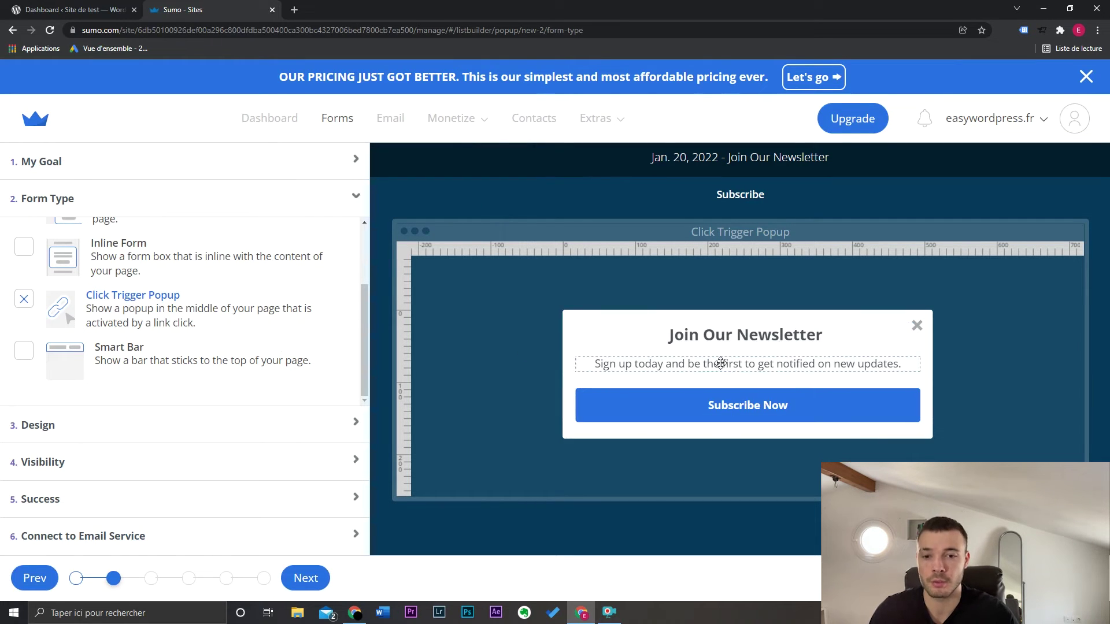
click(24, 351)
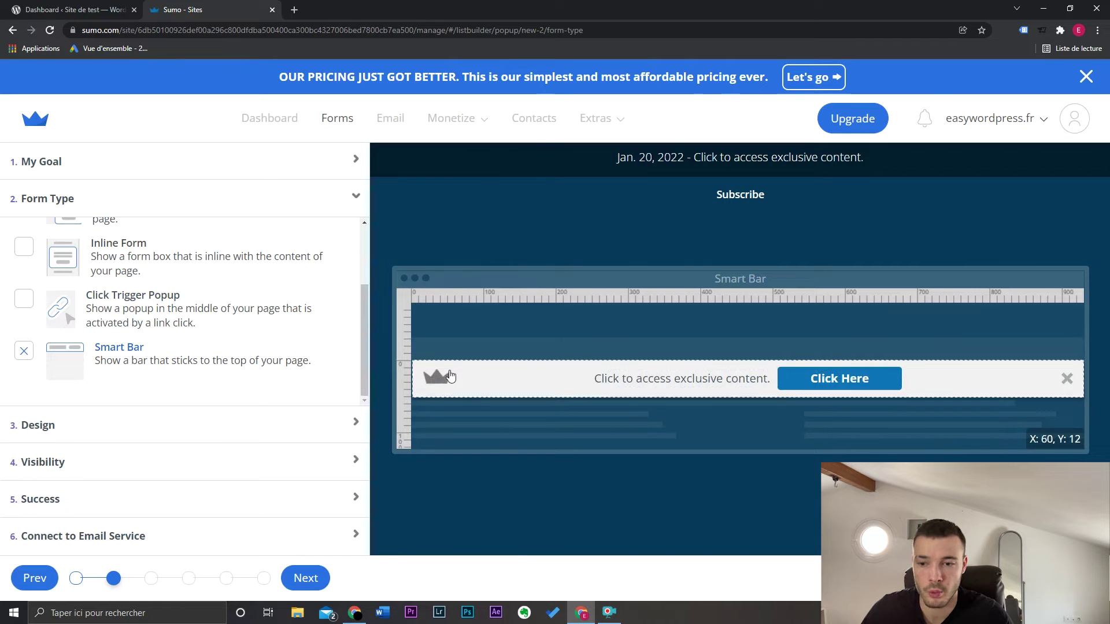
click(113, 318)
click(172, 426)
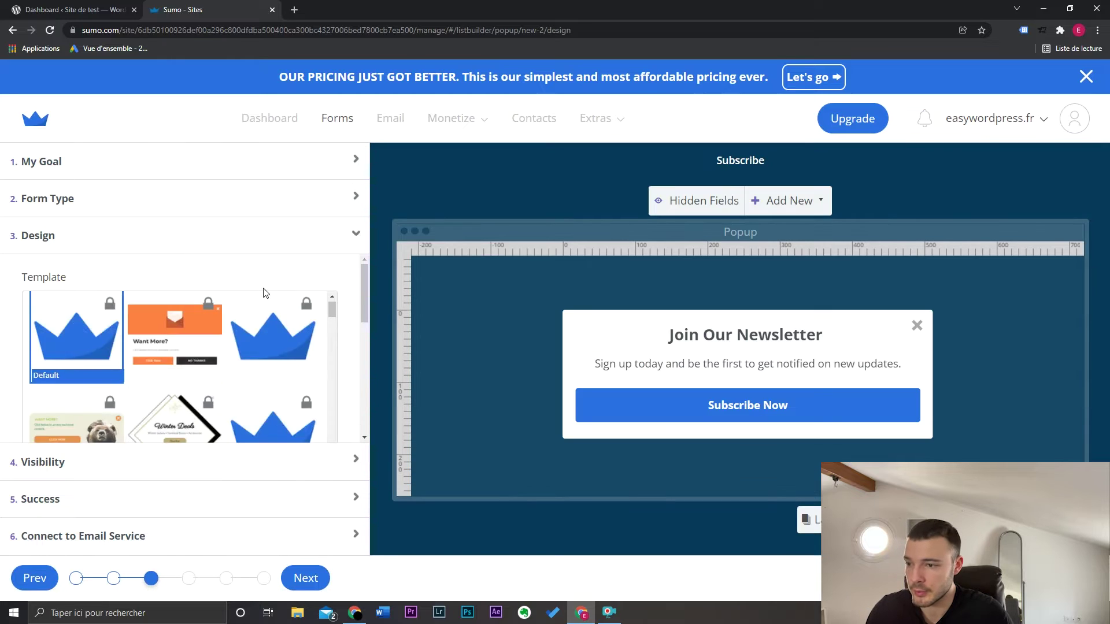
Review the Default template at Medium - 512px, then select the Join Our Newsletter headline
scroll(262, 292, down, 3)
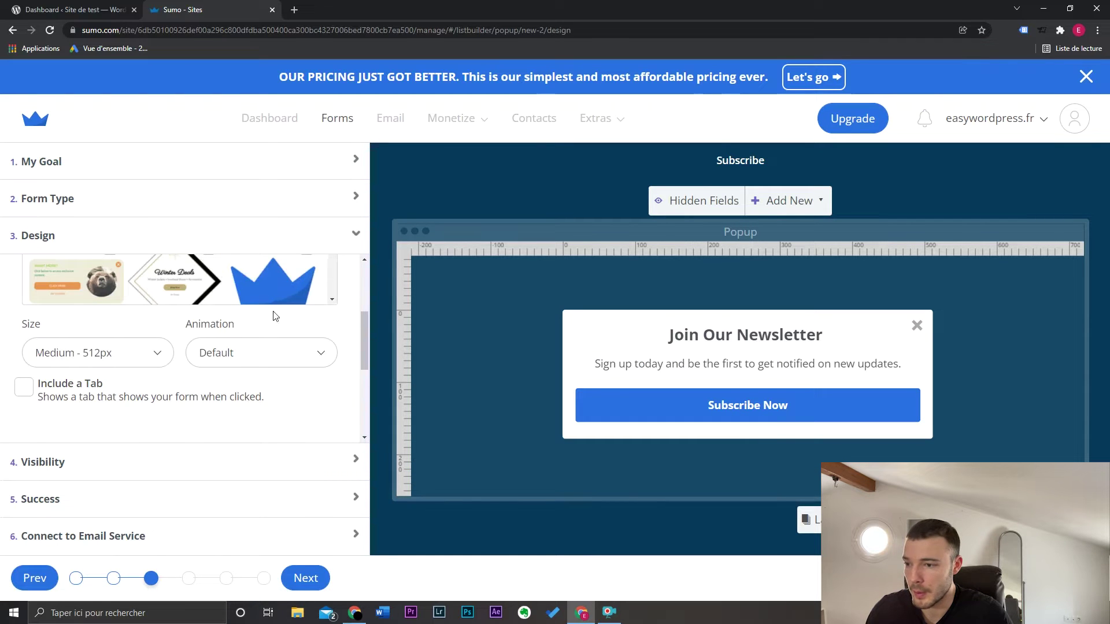
scroll(263, 292, up, 3)
scroll(254, 315, down, 2)
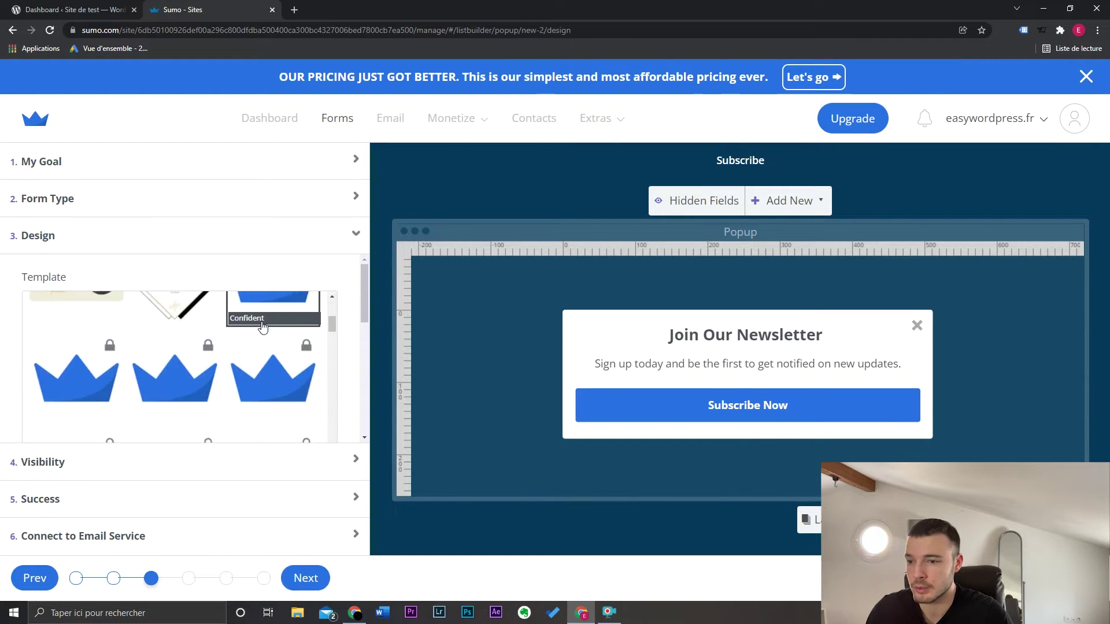
scroll(254, 318, down, 2)
scroll(203, 345, down, 2)
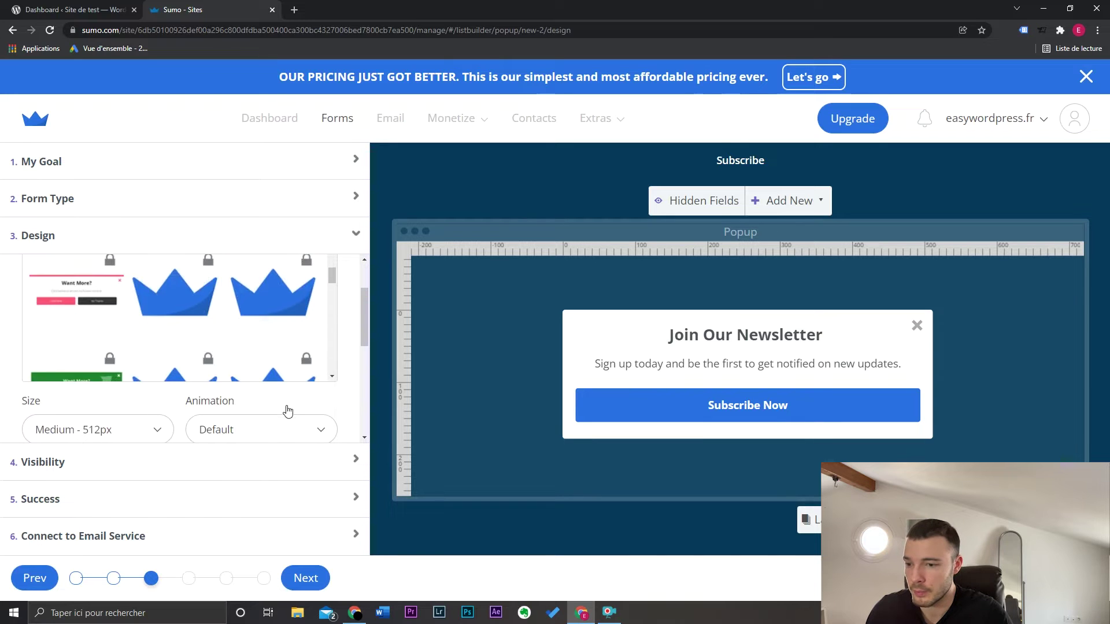
scroll(287, 407, down, 3)
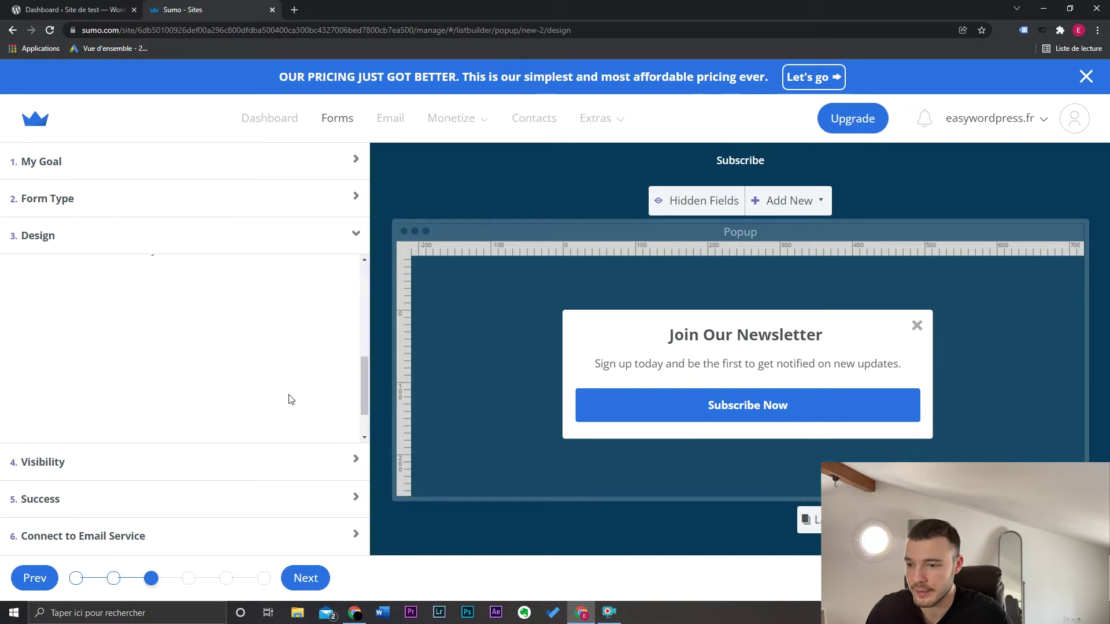
click(705, 341)
key(Escape)
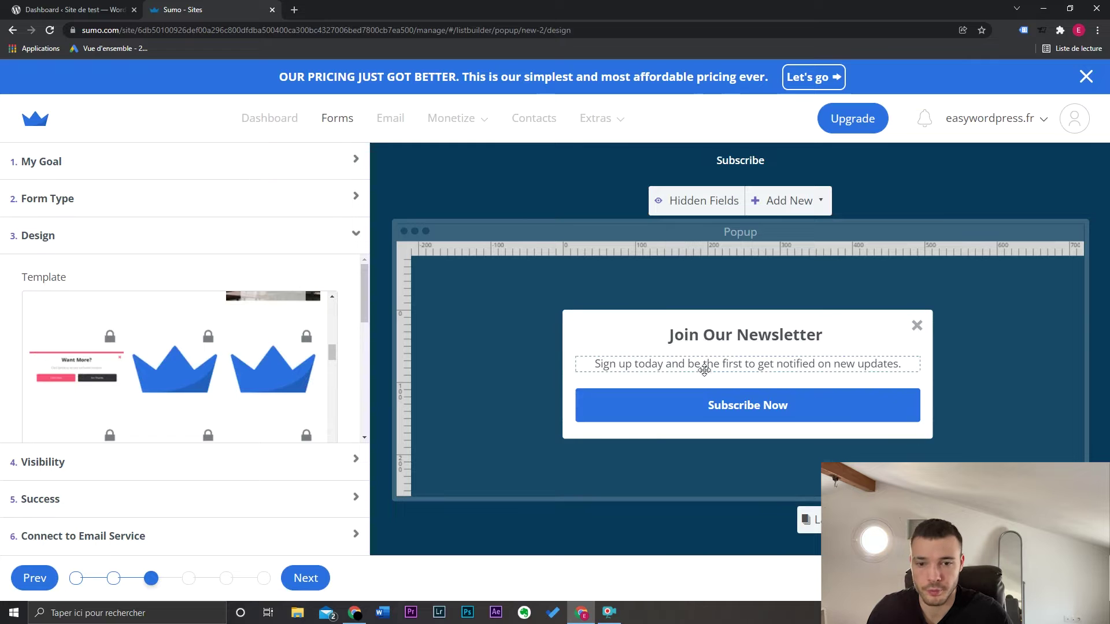
click(720, 336)
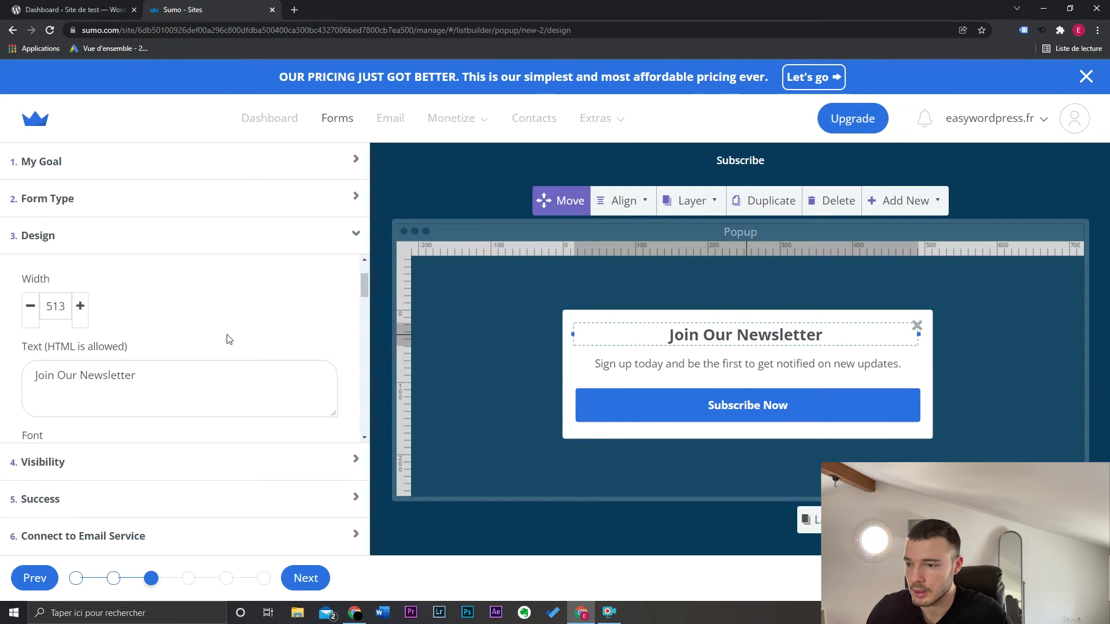
Replace the headline text with 'Ne partez pas si vite !', keeping the Open Sans font
drag(137, 375, 14, 374)
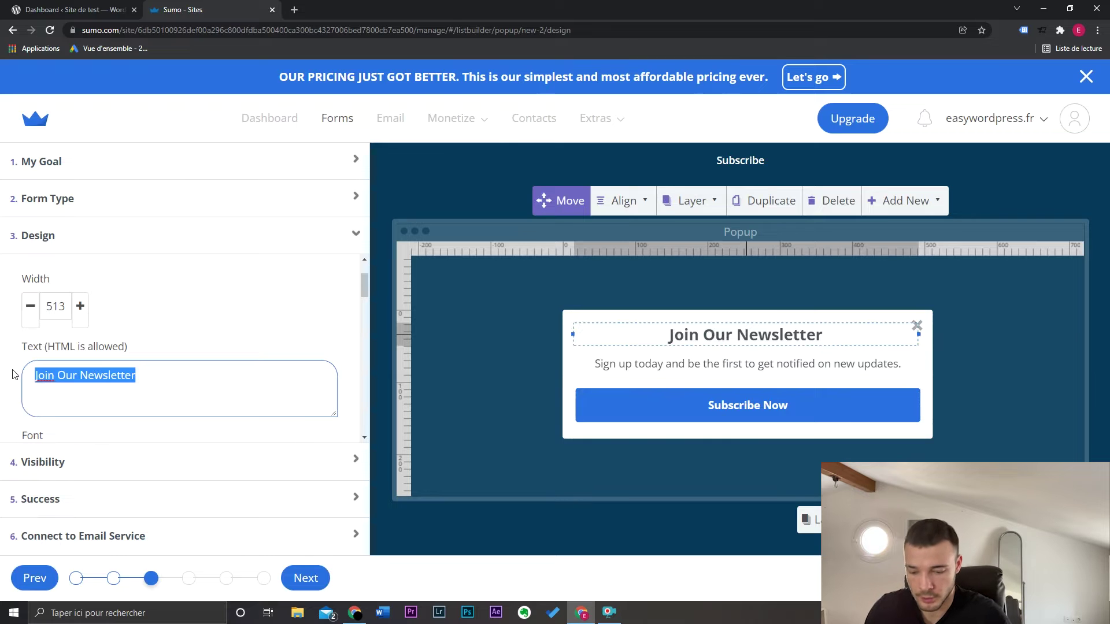
text(Ne partez pas si vite !)
scroll(87, 317, down, 3)
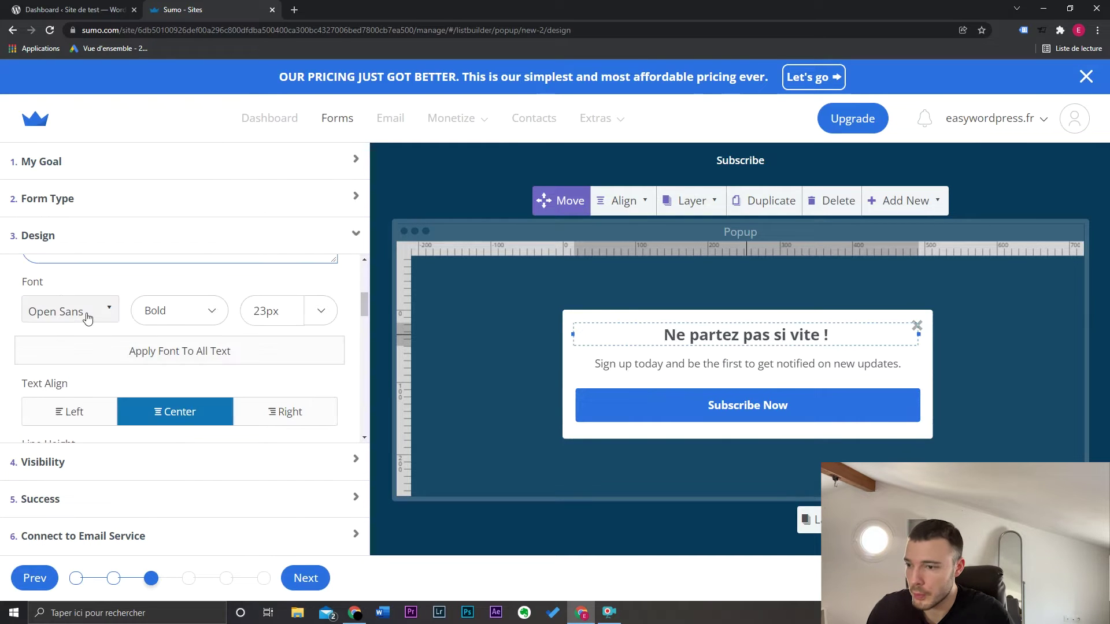
click(86, 313)
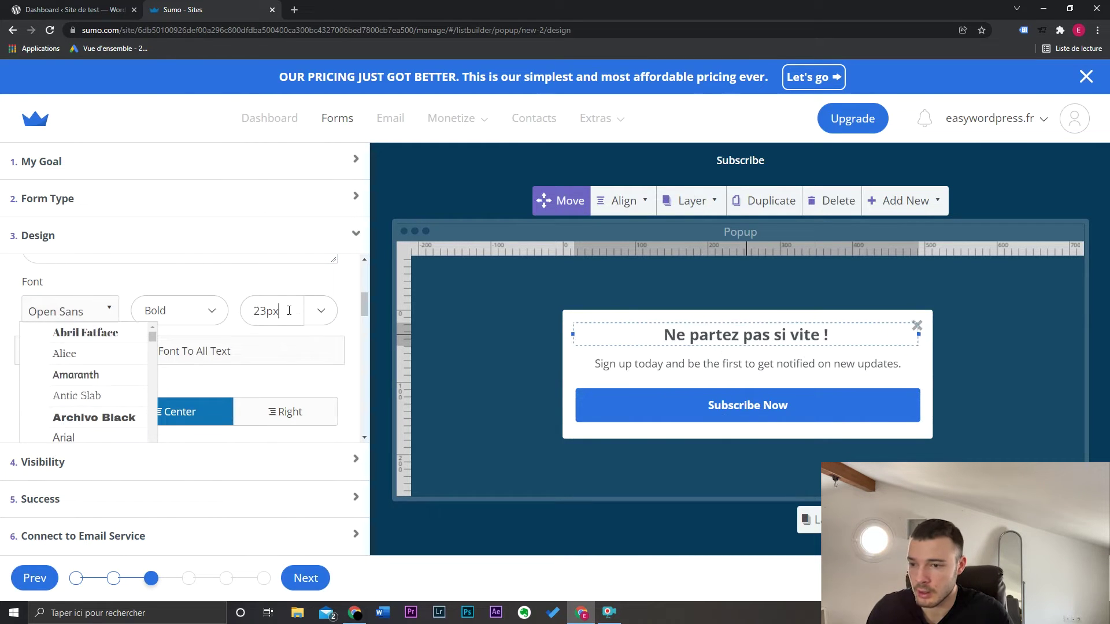
click(266, 311)
scroll(214, 347, down, 1)
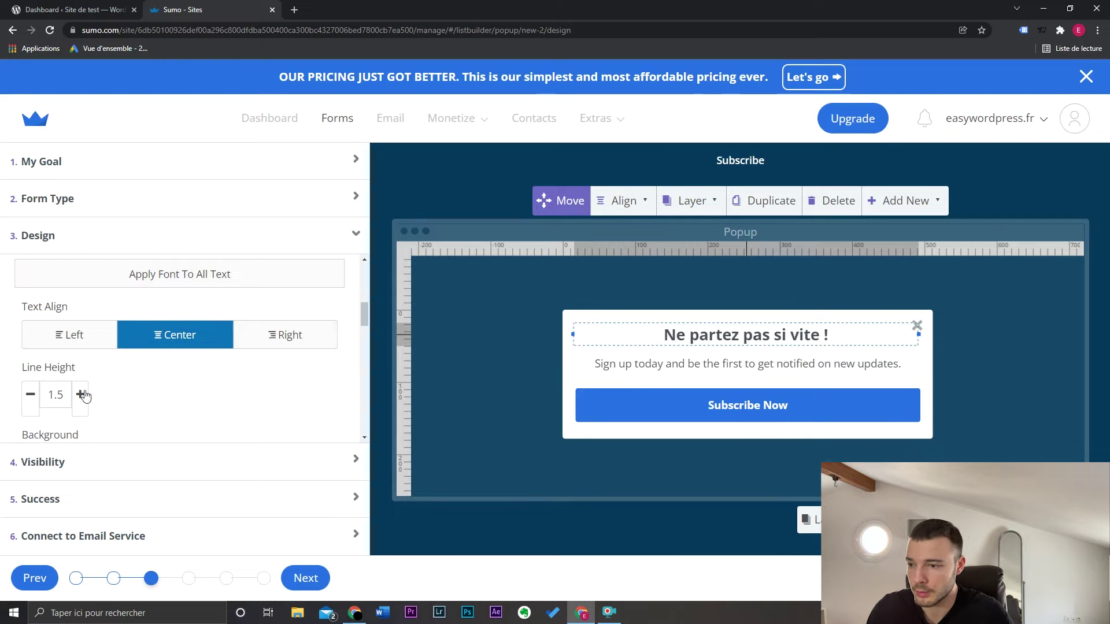
scroll(144, 384, down, 2)
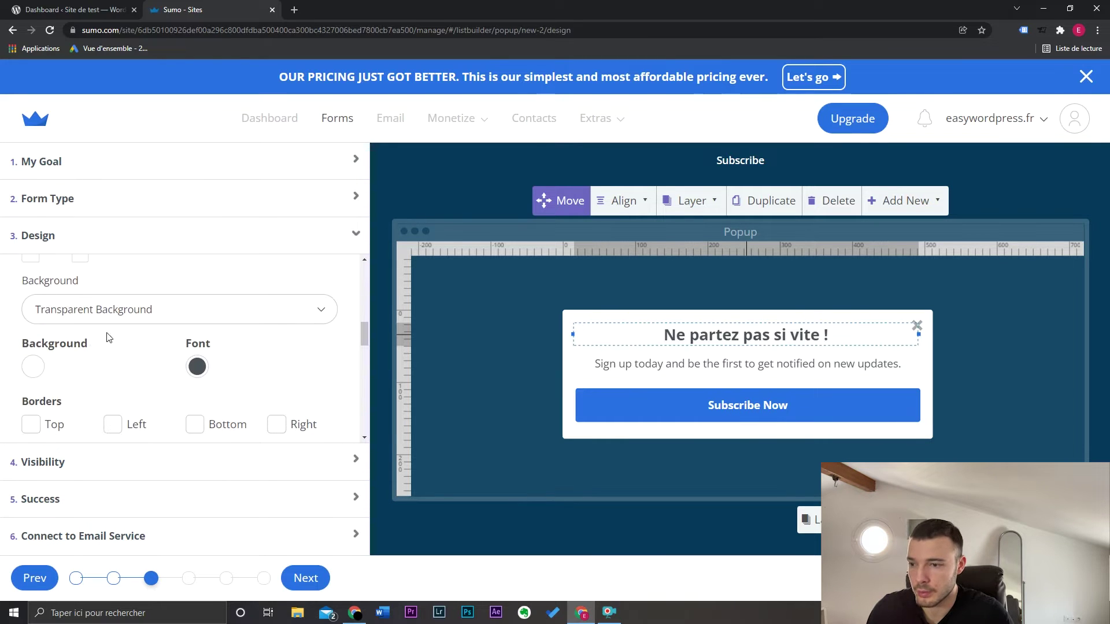
Give the headline a solid red background colour
click(134, 312)
click(134, 312)
click(135, 314)
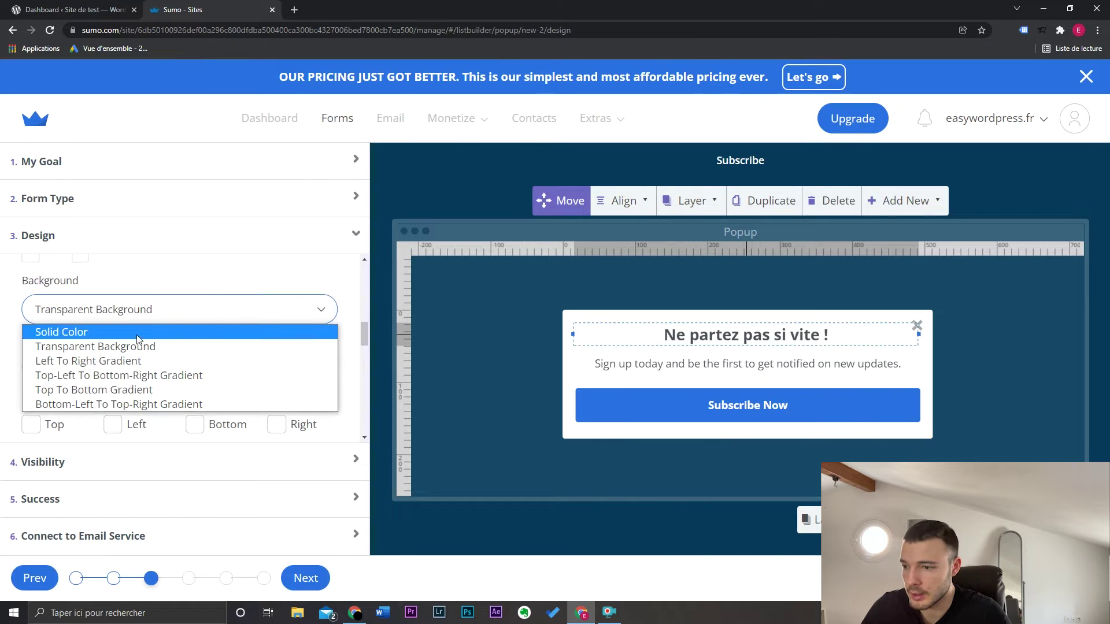
click(140, 333)
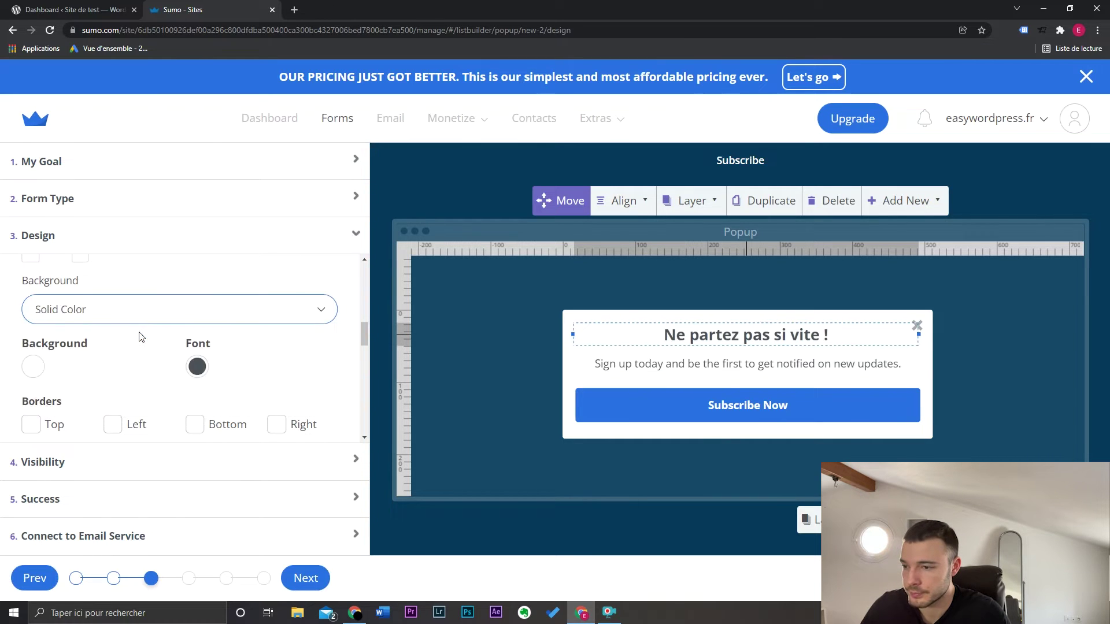
click(33, 366)
click(184, 392)
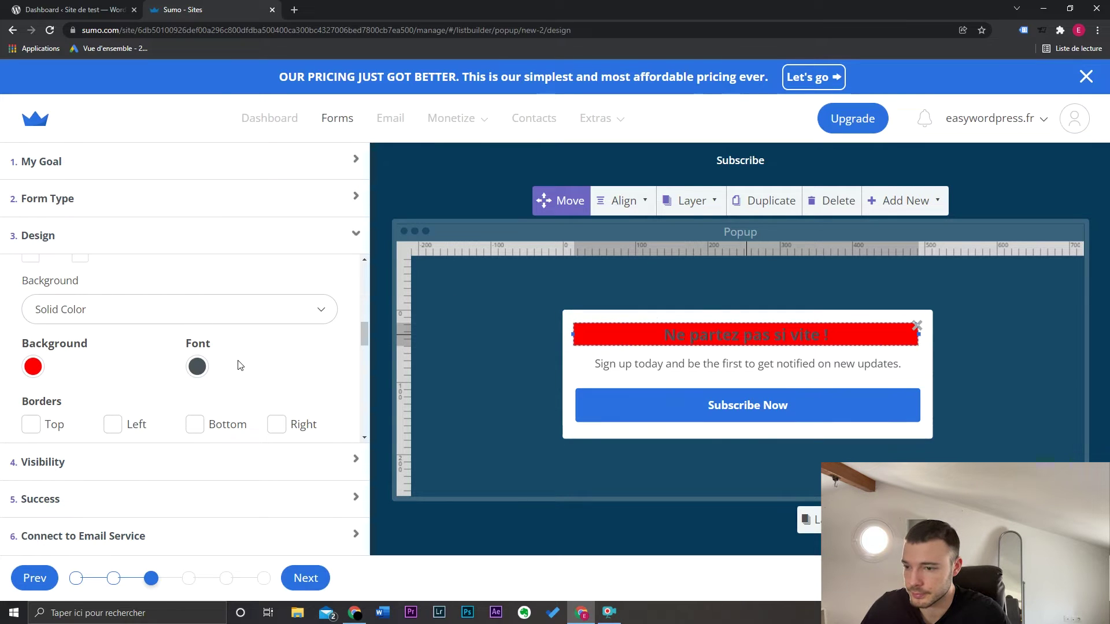
Make the headline text colour white
click(197, 366)
click(213, 419)
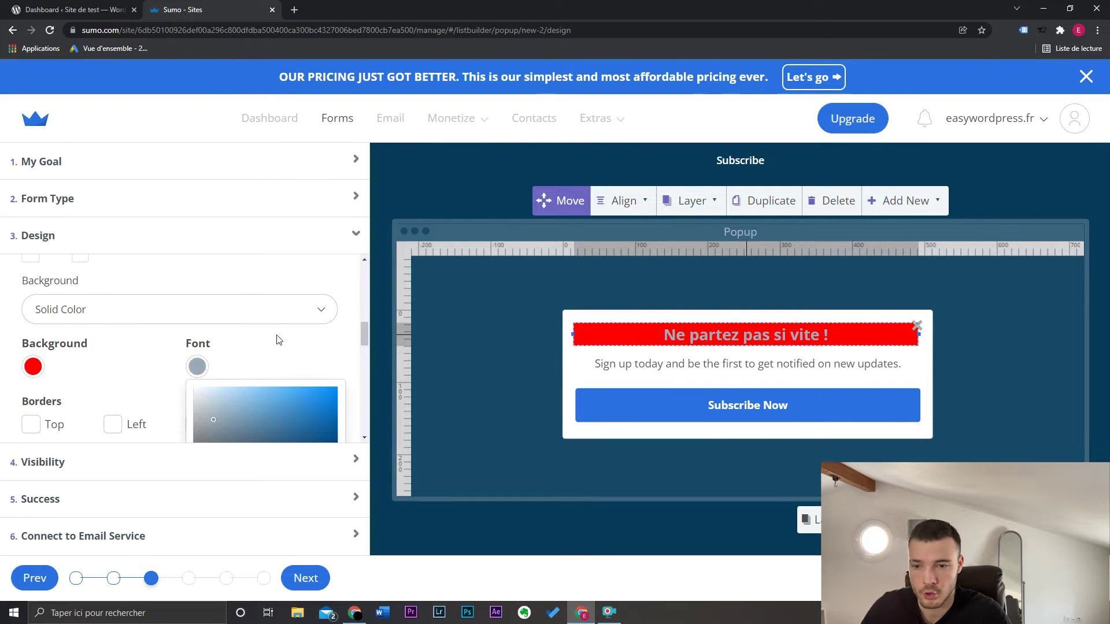
scroll(279, 339, down, 2)
click(310, 434)
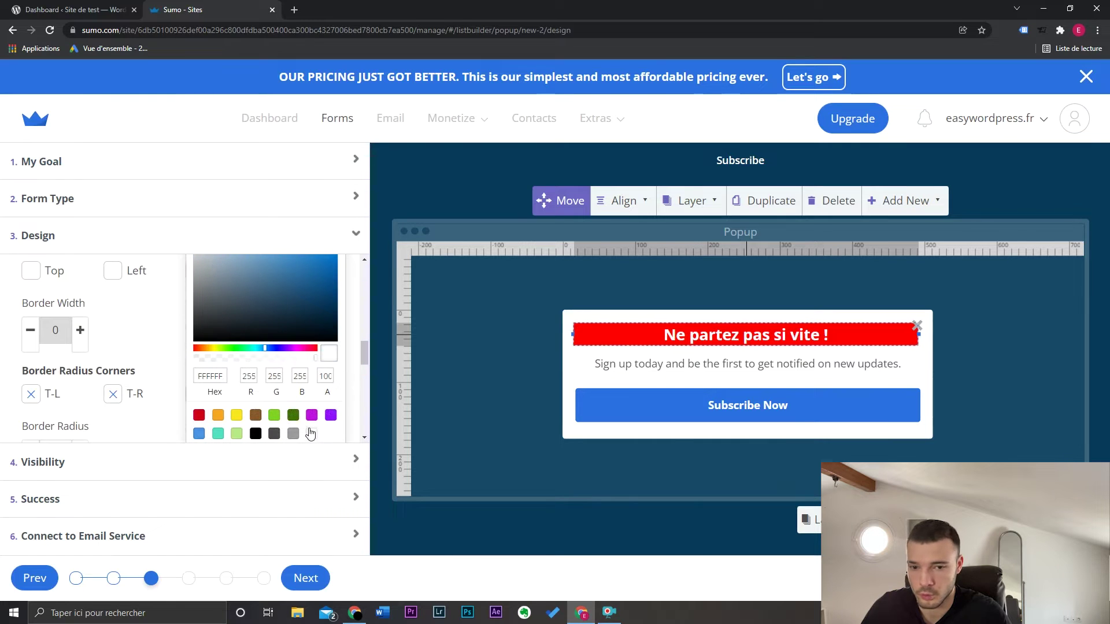
click(174, 299)
scroll(218, 299, down, 3)
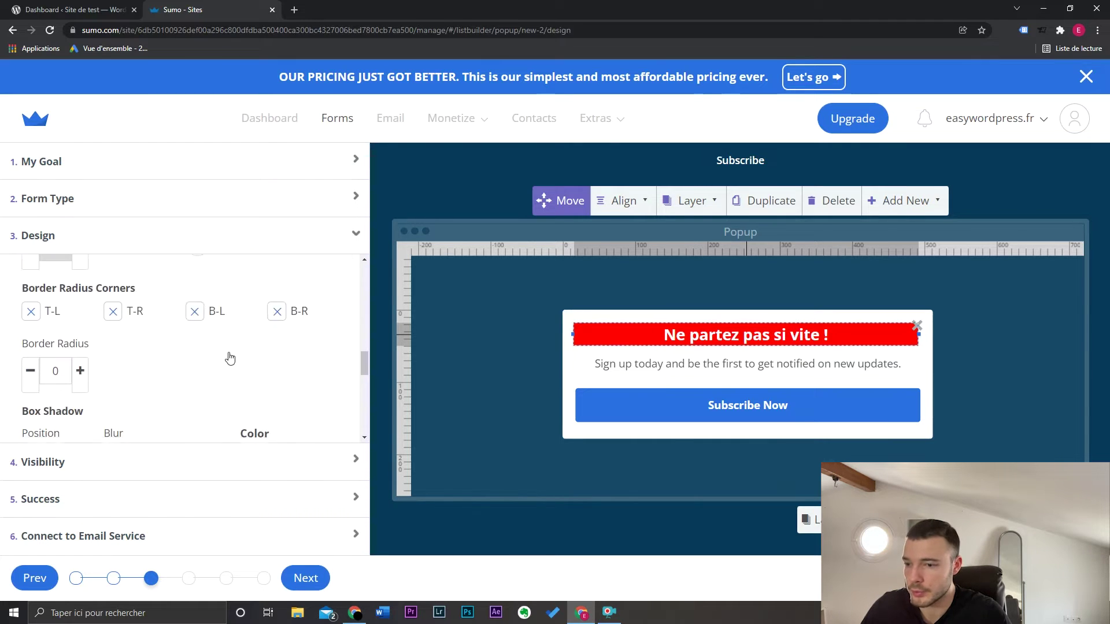
scroll(229, 358, down, 5)
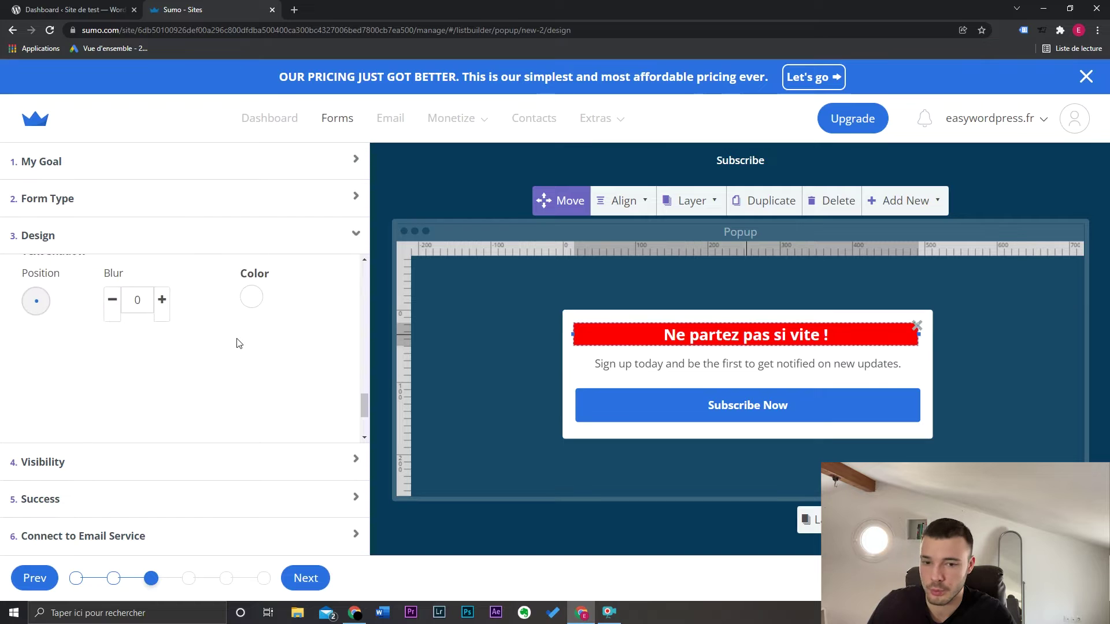
scroll(238, 344, up, 3)
Select the sign-up sentence below the headline and highlight its text for replacement
click(718, 364)
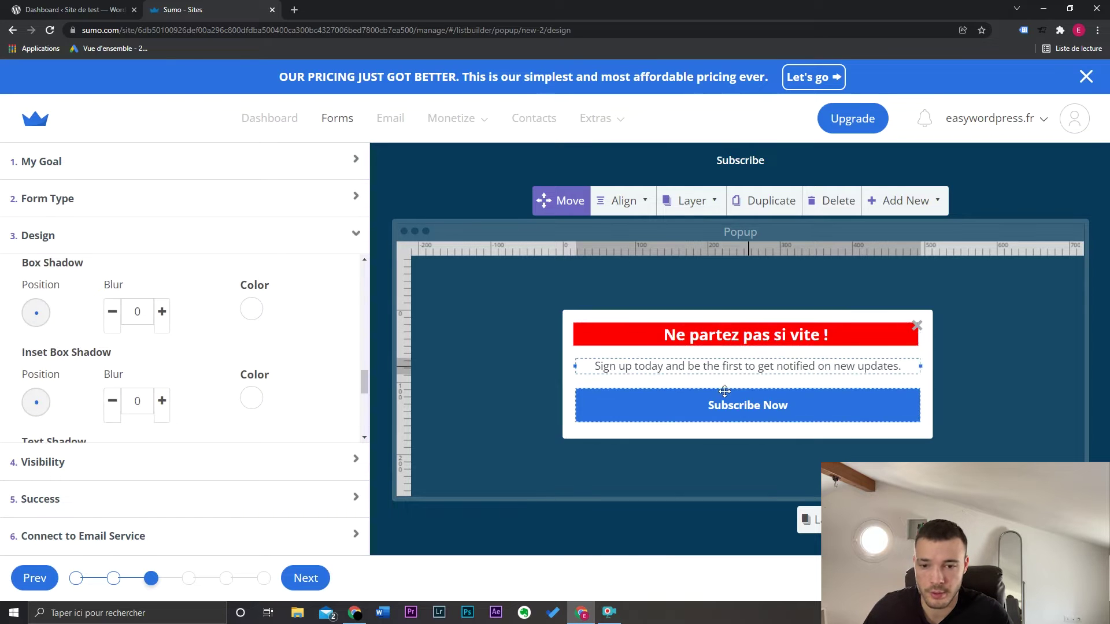
scroll(259, 332, up, 5)
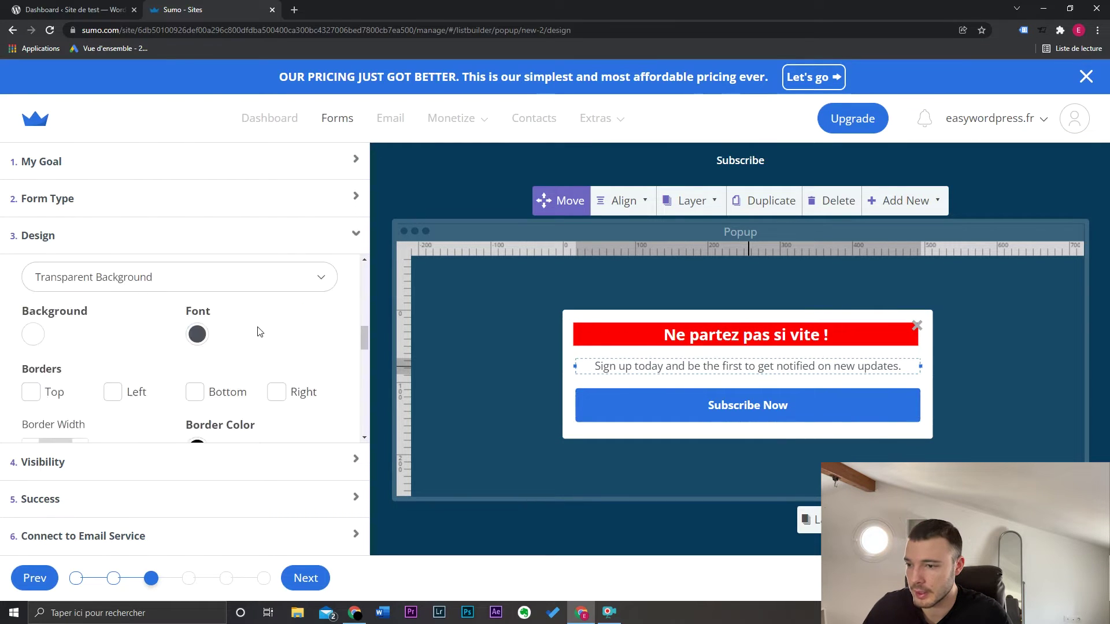
scroll(259, 331, up, 2)
drag(259, 314, 7, 297)
Enter 'Obtenez un code promo exclusif et profitez de 10% de réduction.' centred on two lines
text(Obt)
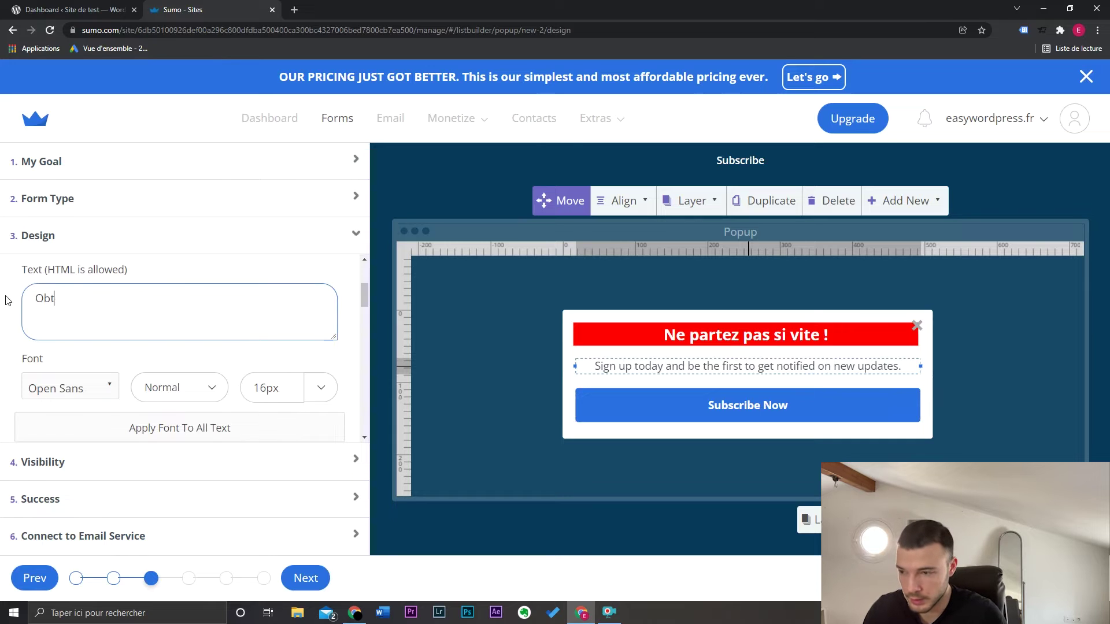
text(enez un co)
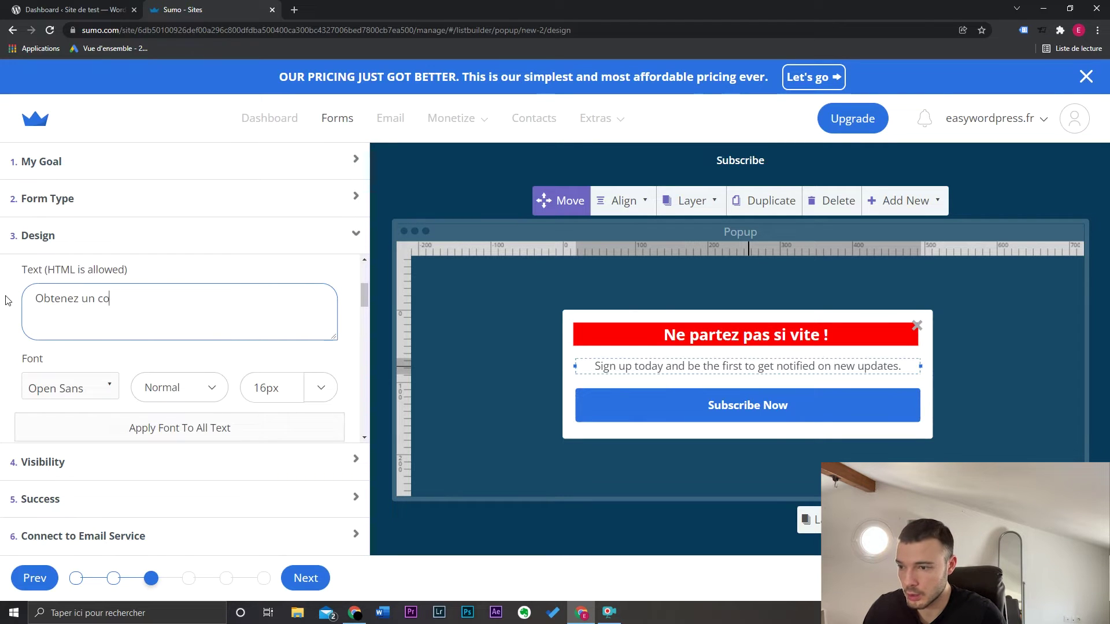
text(de promo exclusif et prof)
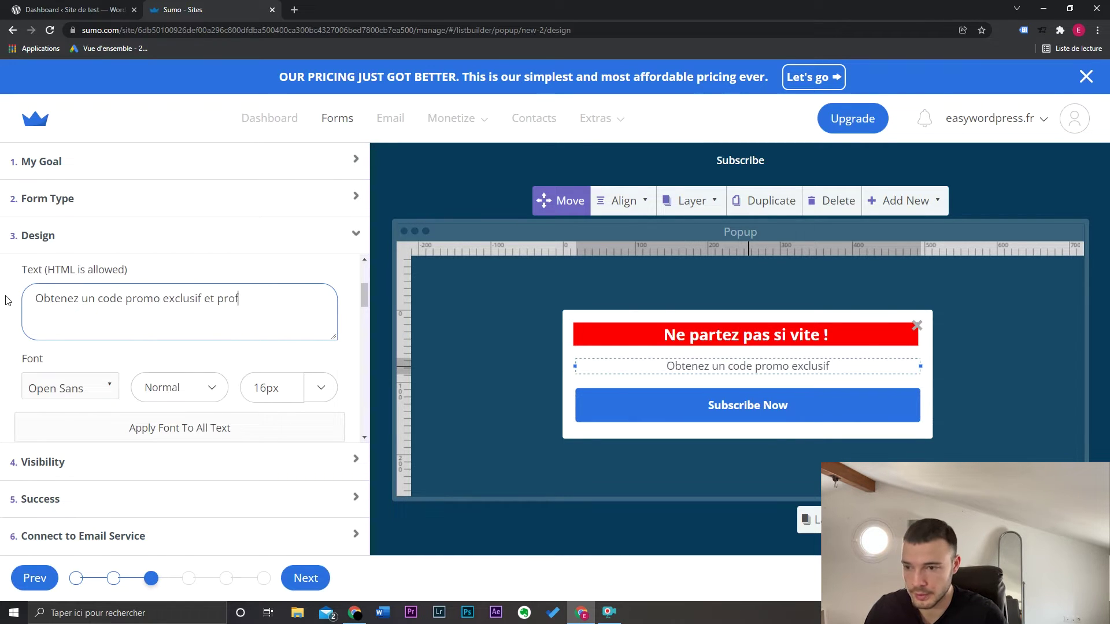
text(itez de 10% de réduction.)
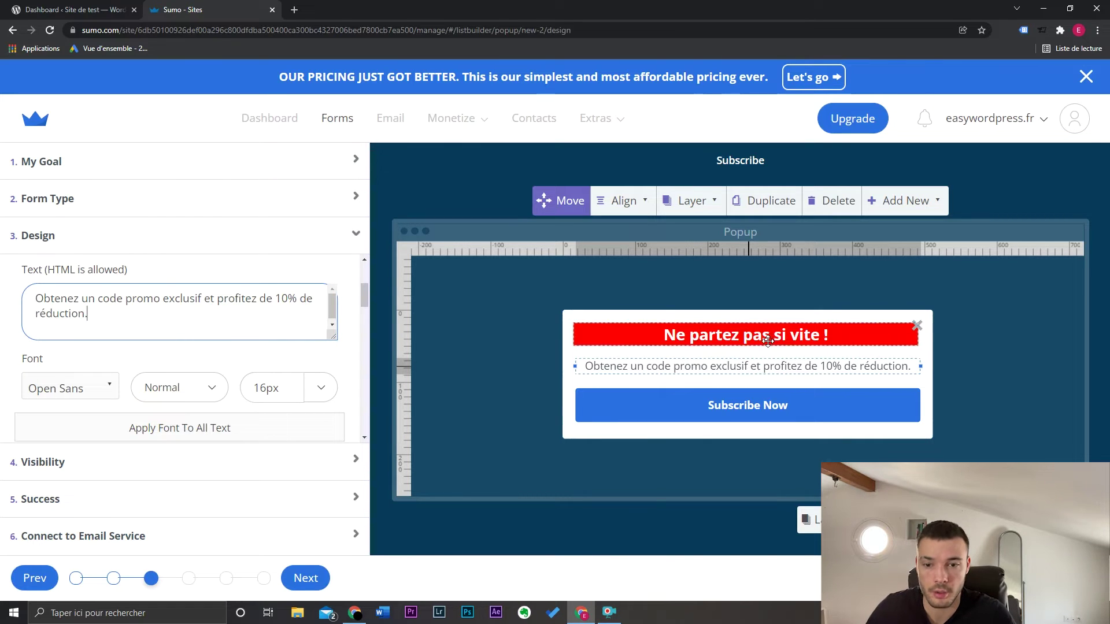
mouse_move(749, 369)
mouse_down()
mouse_move(756, 348)
mouse_move(741, 360)
mouse_move(760, 370)
mouse_up()
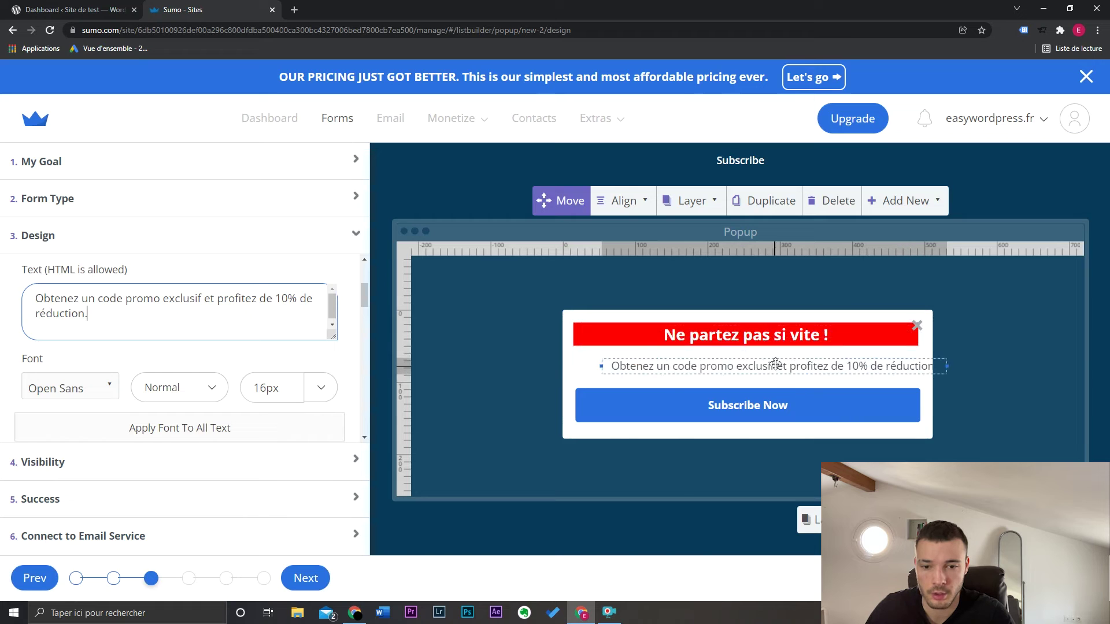
drag(932, 366, 854, 366)
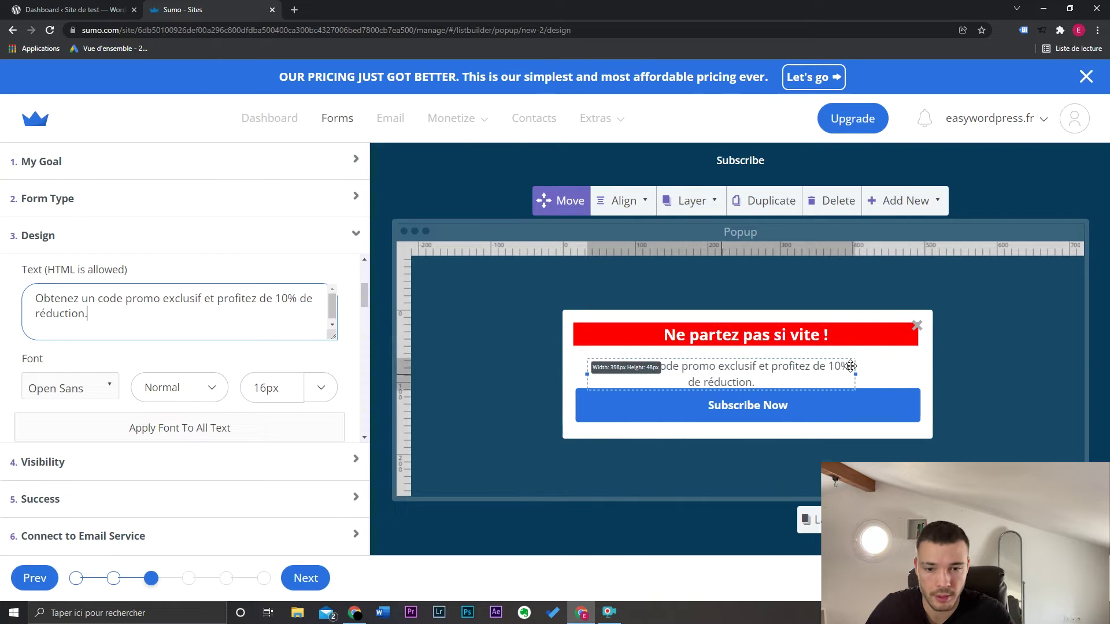
drag(784, 365, 813, 357)
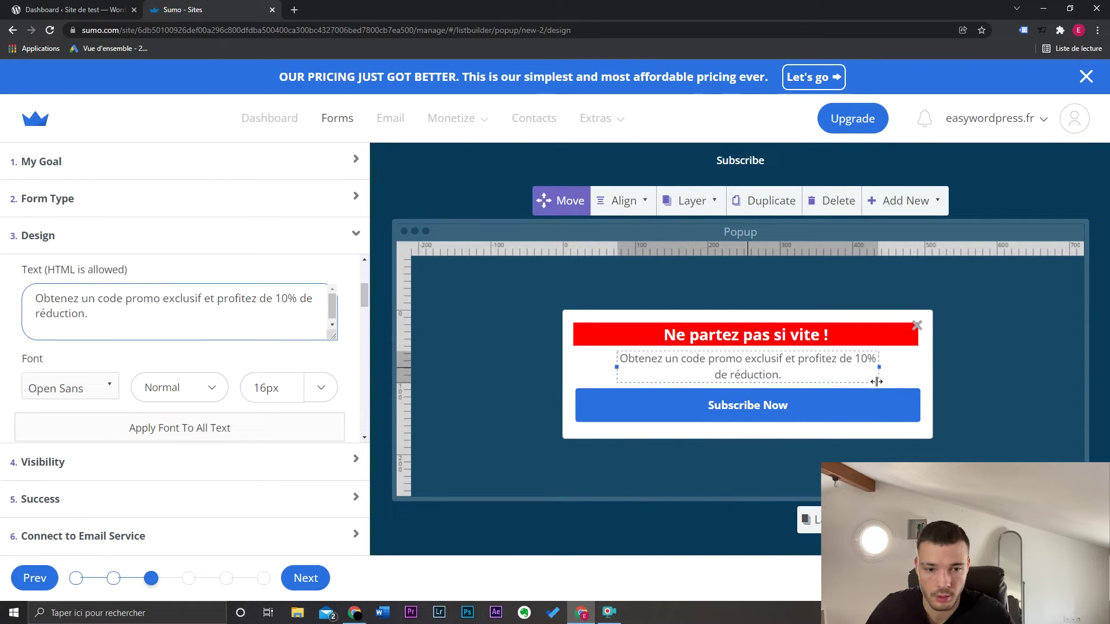
Make the popup about 80 px taller and move Subscribe Now and the promo text lower
click(928, 428)
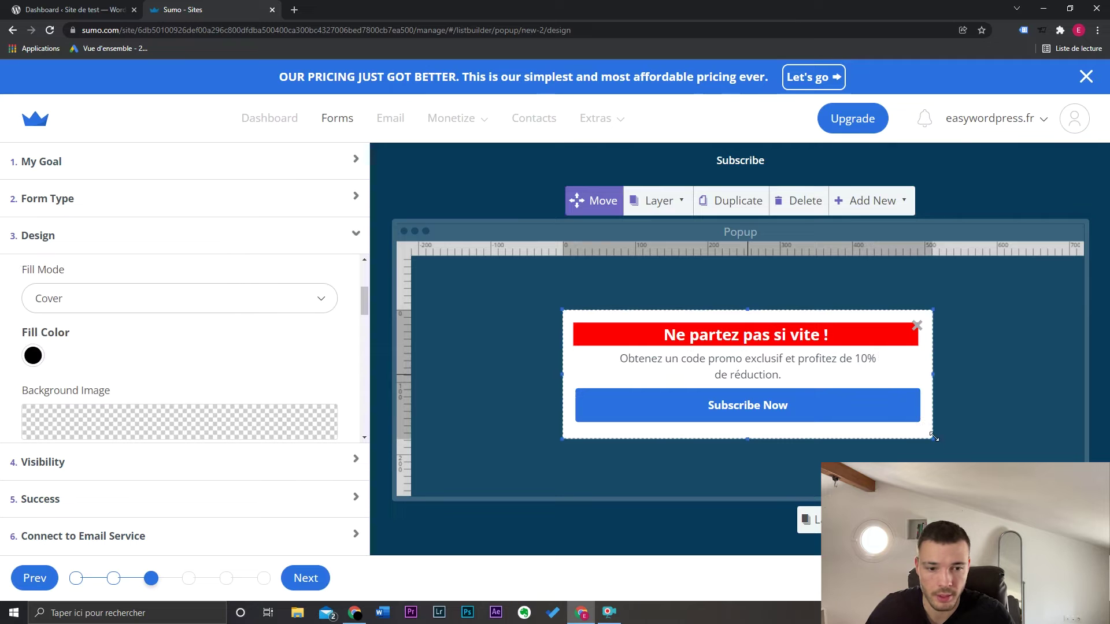
drag(933, 437, 980, 460)
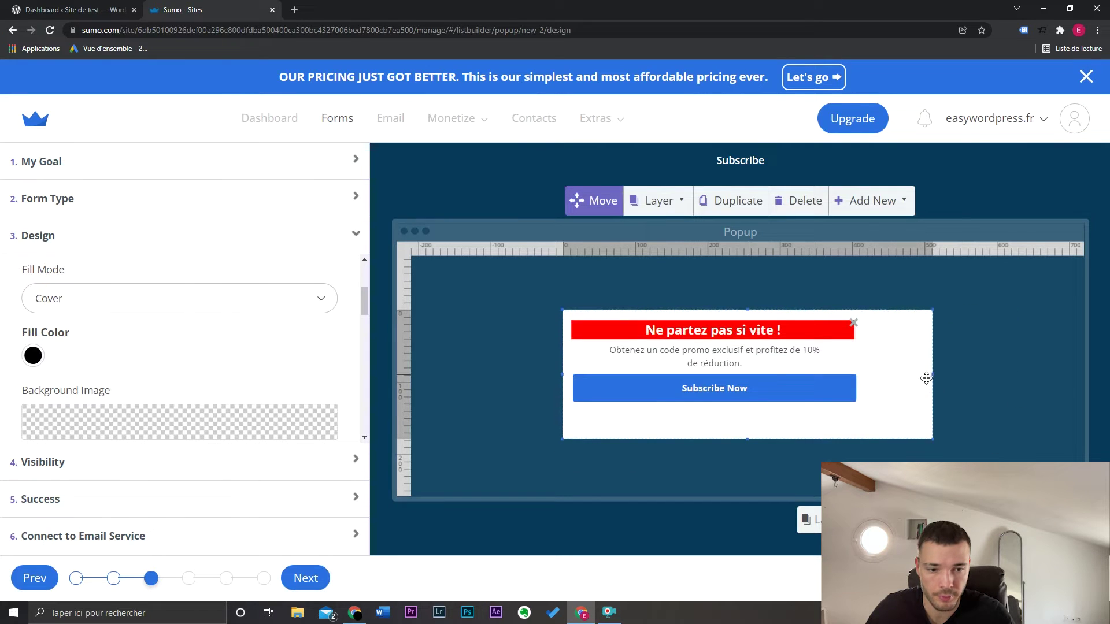
drag(931, 371, 885, 372)
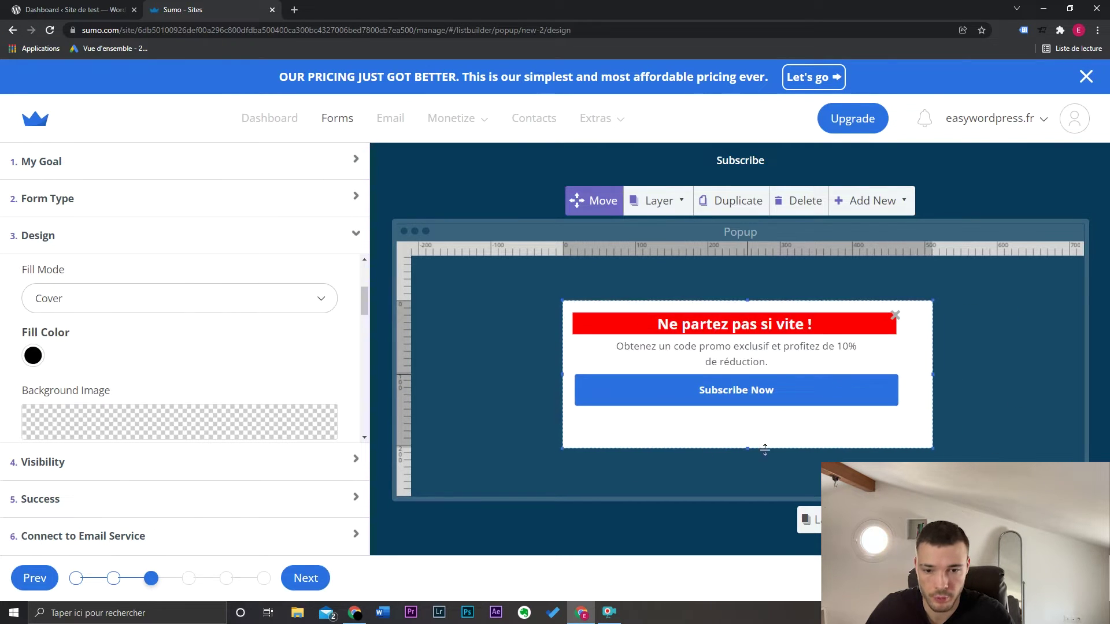
drag(749, 449, 749, 494)
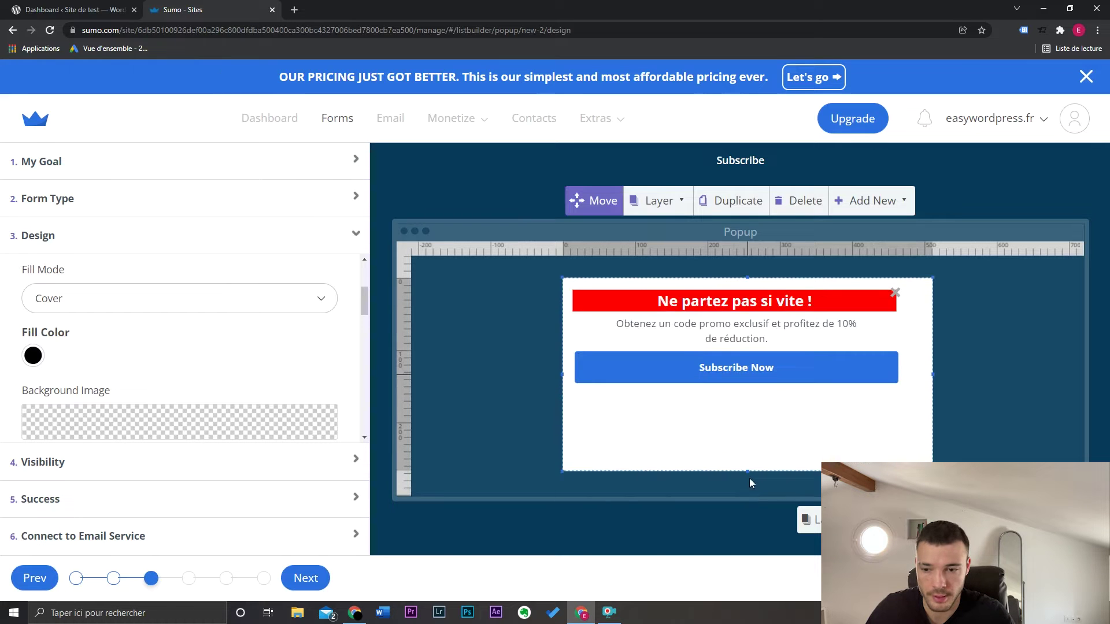
drag(756, 367, 756, 432)
drag(752, 340, 759, 353)
Nudge the close cross right and add a new text element above Subscribe Now
click(912, 201)
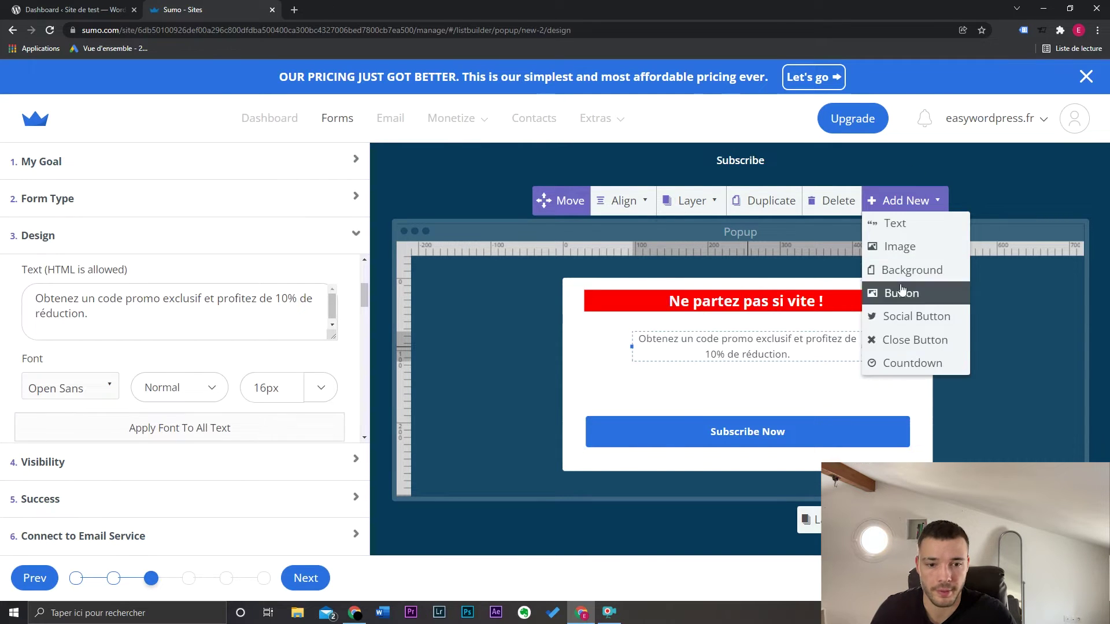
drag(905, 291, 919, 292)
click(864, 202)
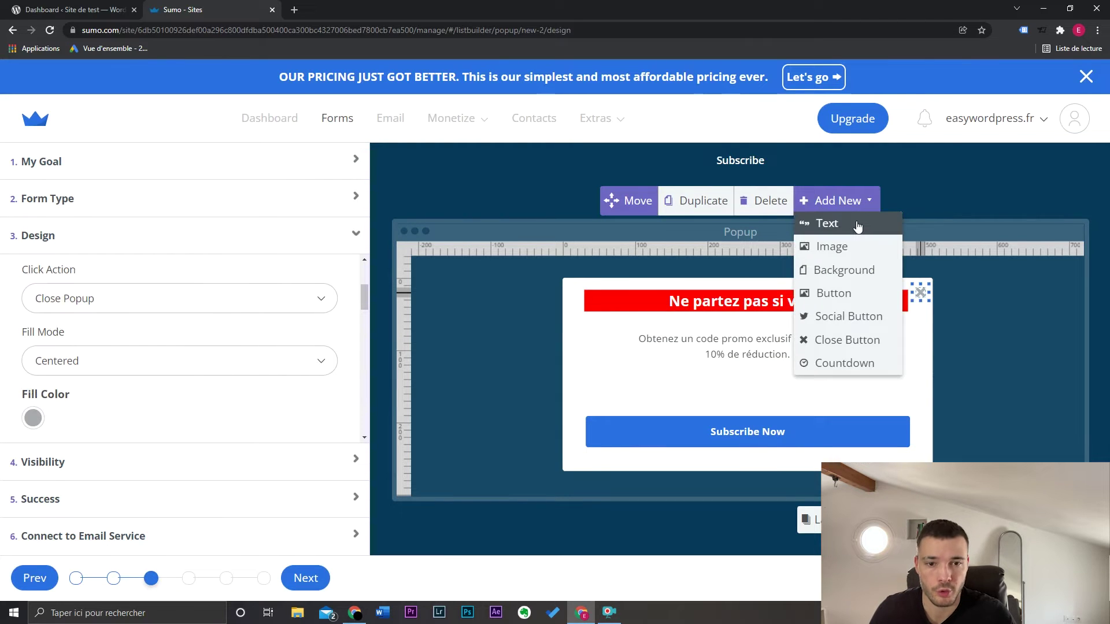
click(857, 226)
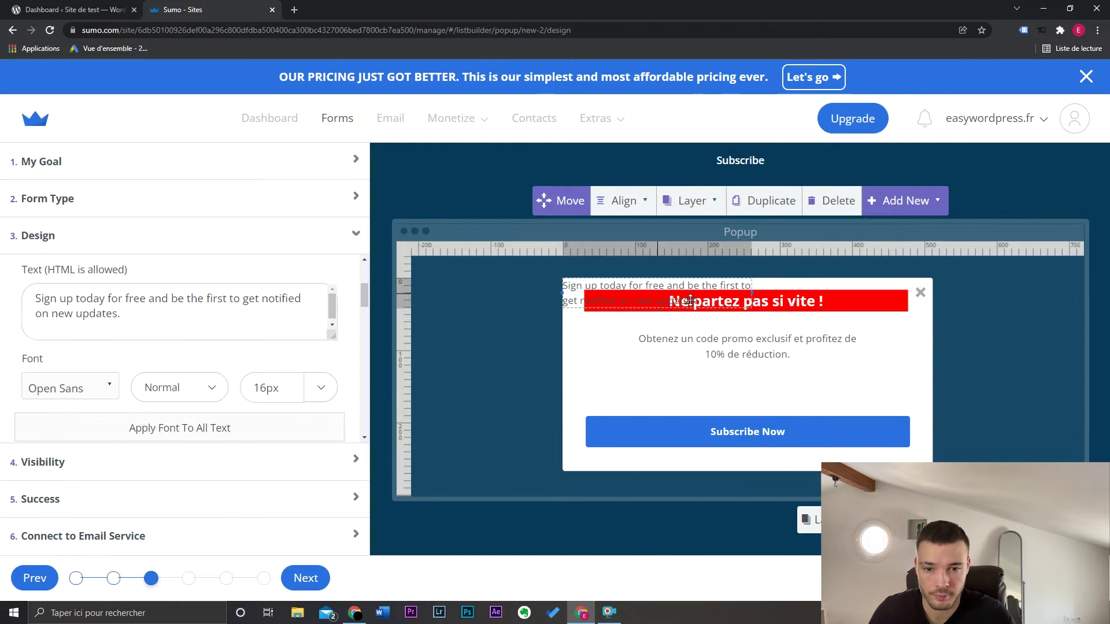
drag(689, 300, 737, 390)
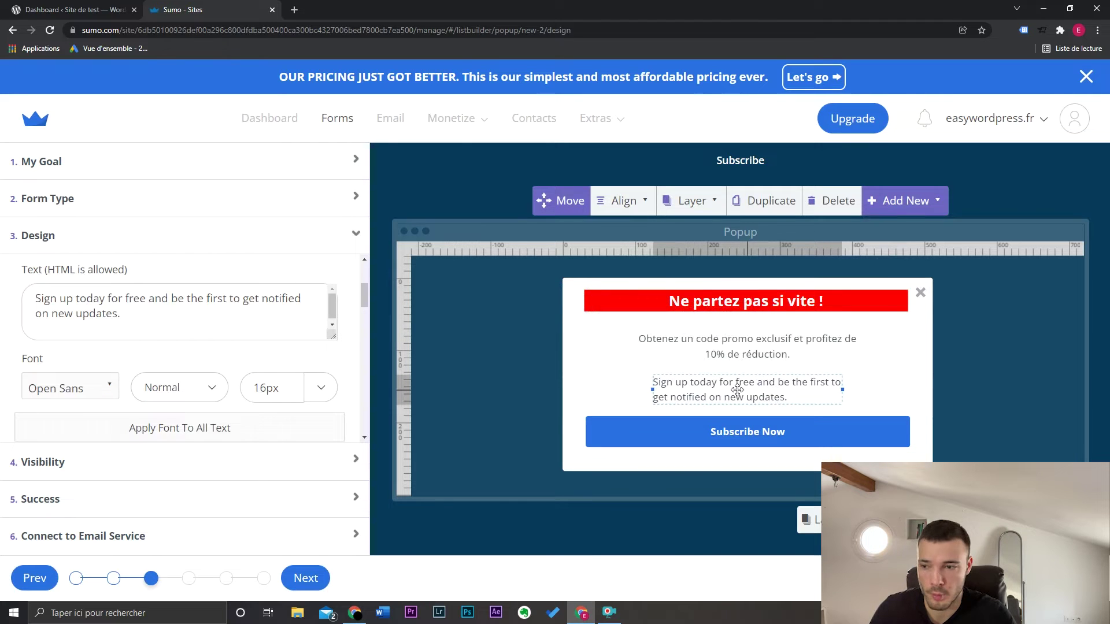
Set the new text to SURPRISE10 and select its bordered code box
drag(122, 315, 7, 297)
text(SU)
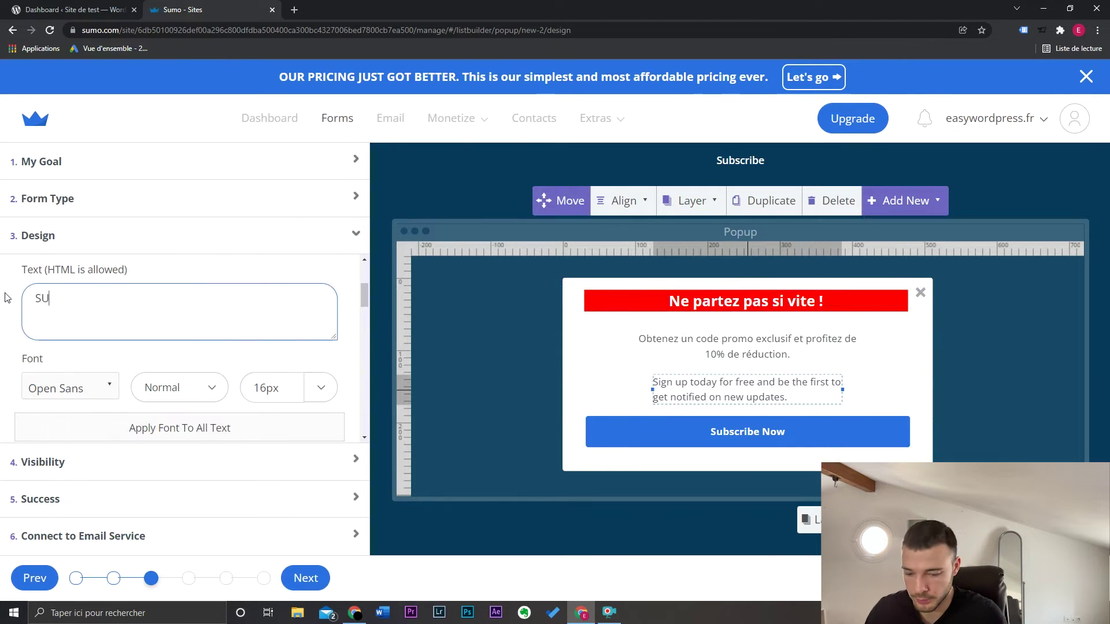
text(RPRISE10)
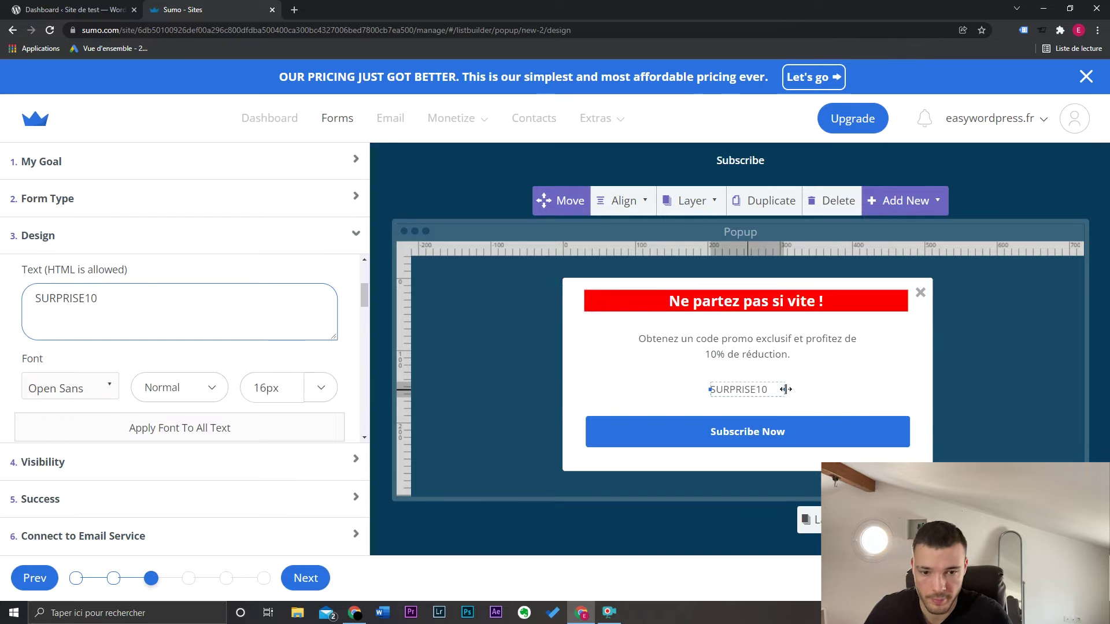
scroll(23, 346, down, 5)
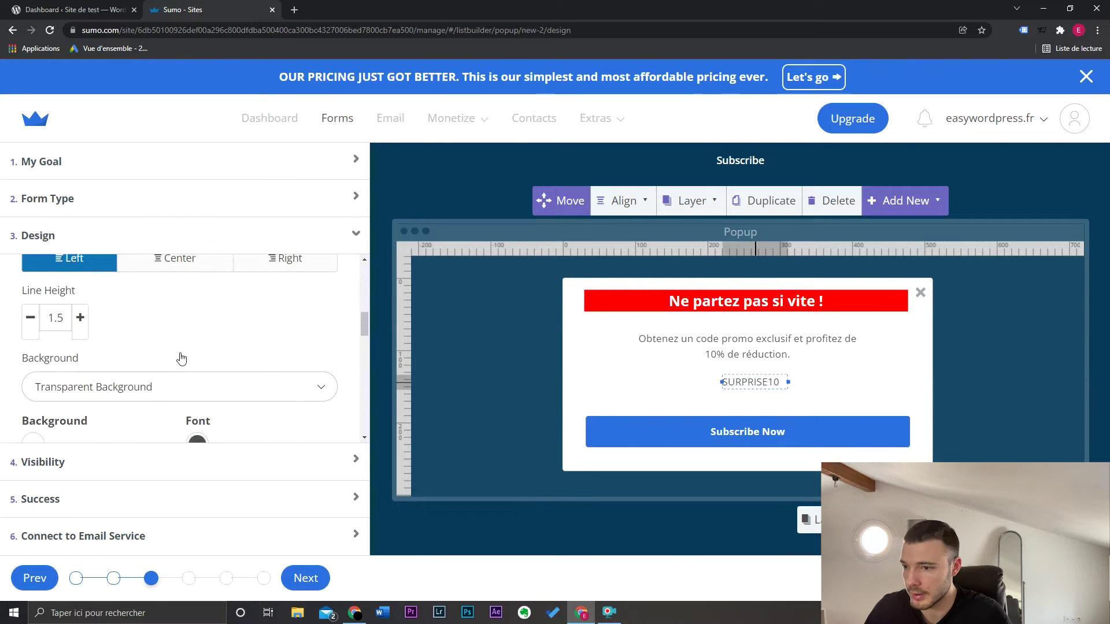
scroll(178, 358, down, 3)
click(762, 386)
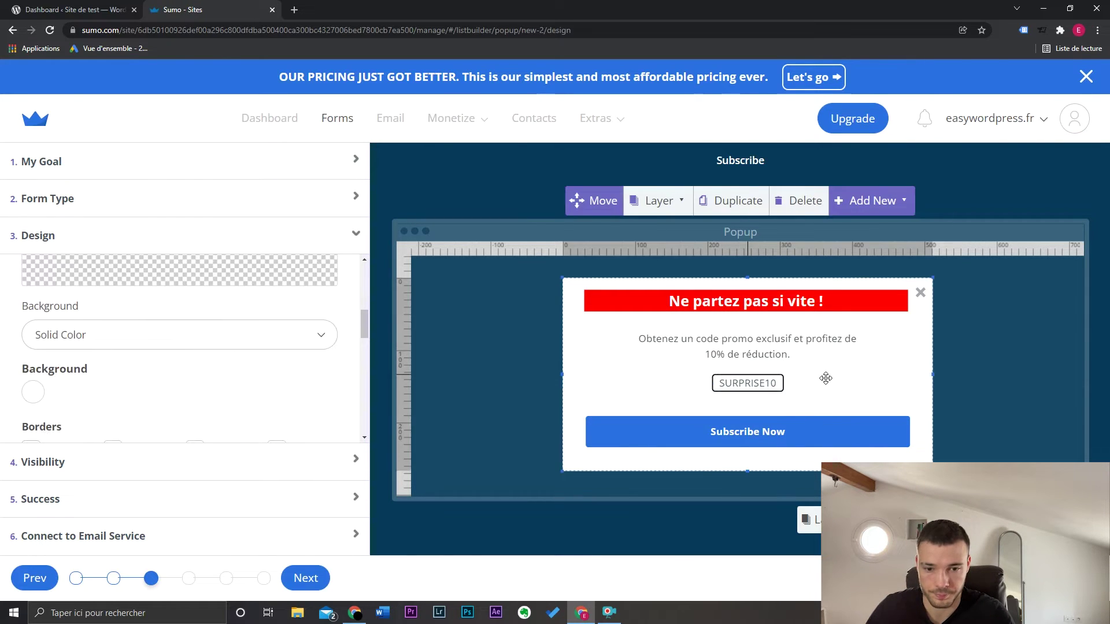
Change the Subscribe Now button label to 'J'en profite et je finalise ma commande'
click(754, 434)
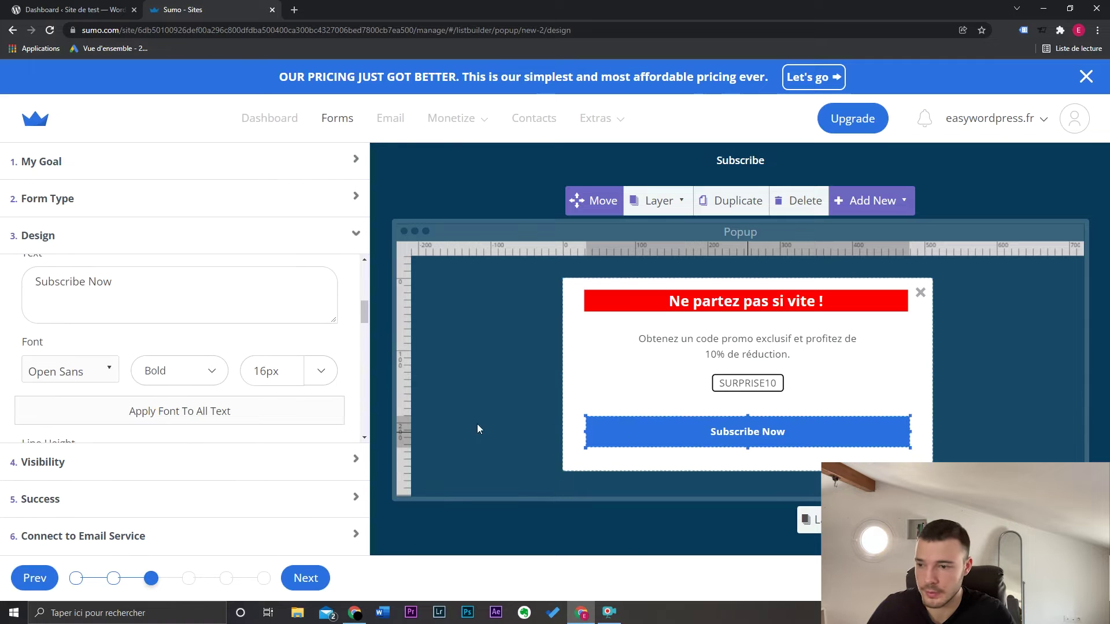
click(276, 306)
key(ctrl+a)
text(J'en)
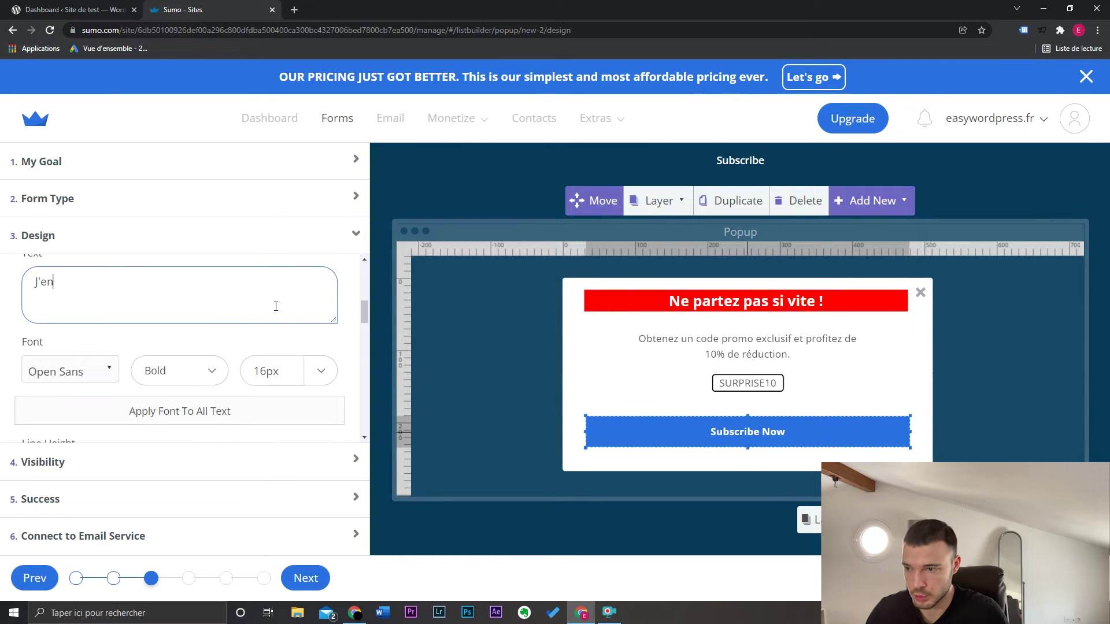
text( profite)
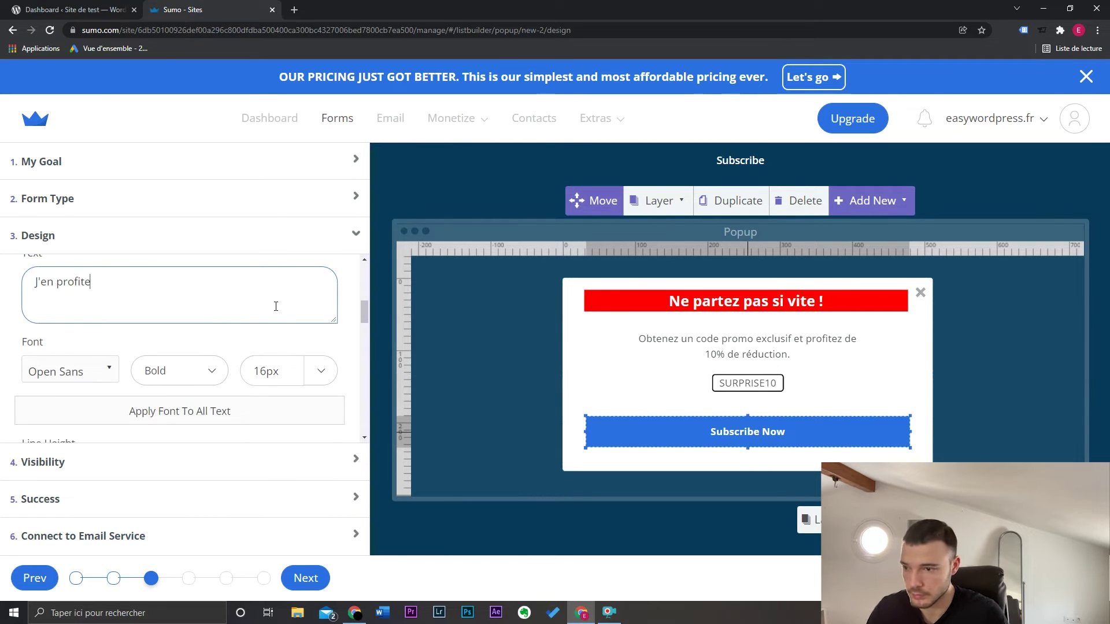
text( et je finalise ma commande)
Compare the redirect-to-URL and content-upgrade click actions, then set the button to Close Popup
scroll(284, 341, up, 3)
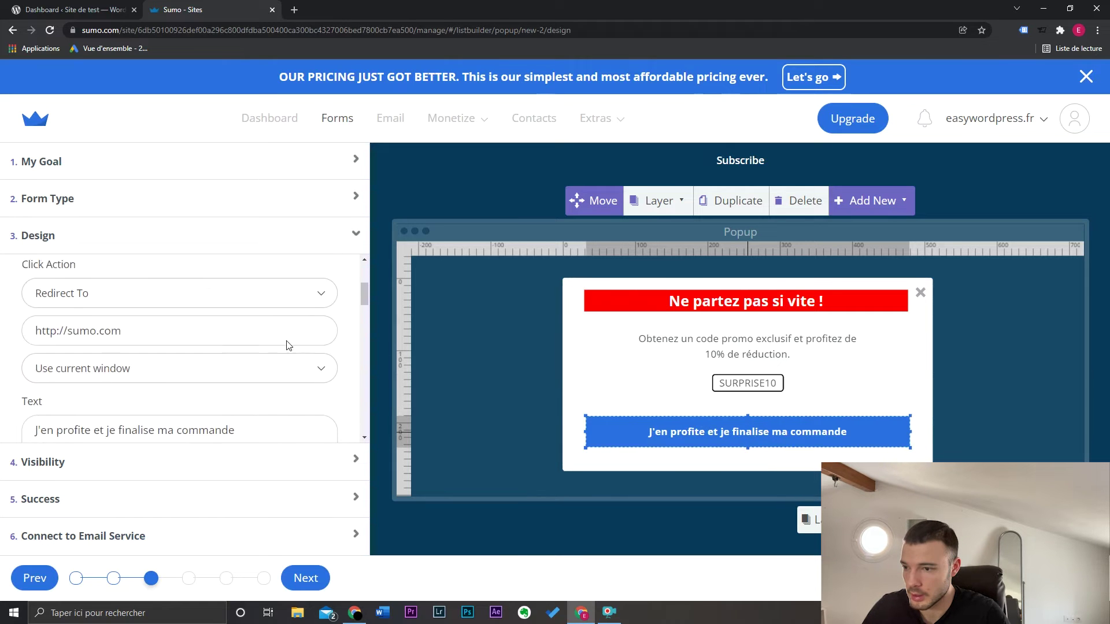
click(107, 305)
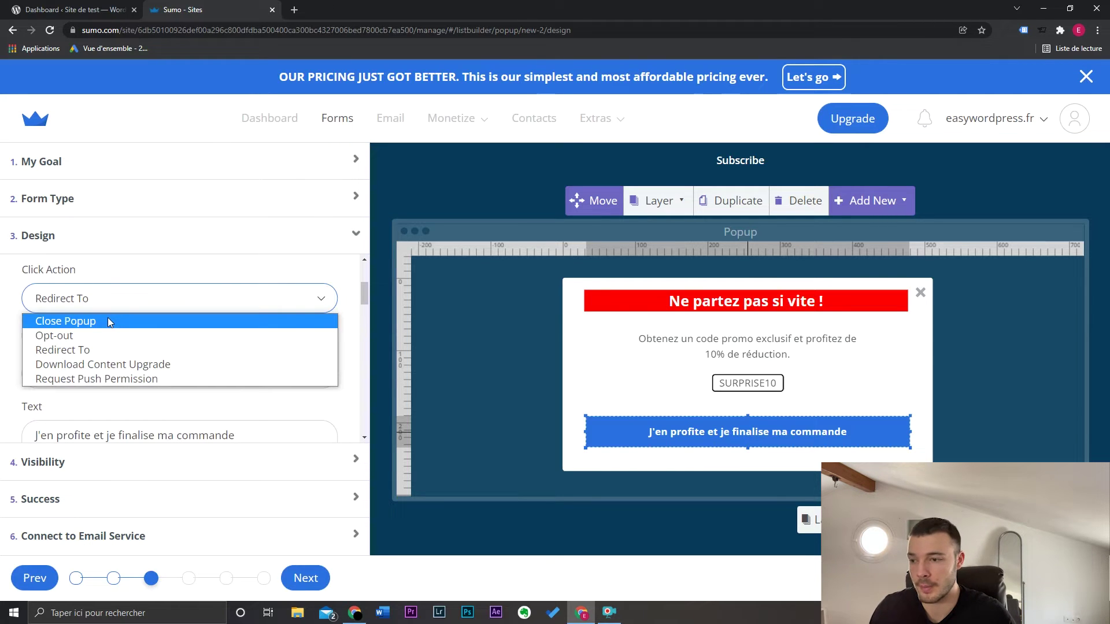
click(108, 320)
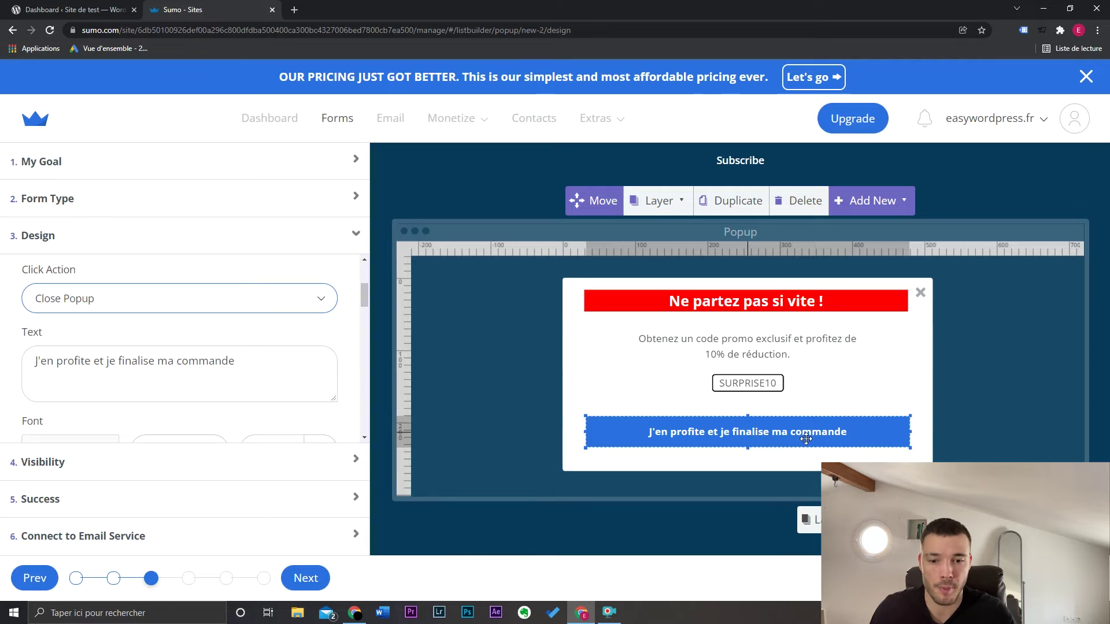
click(221, 304)
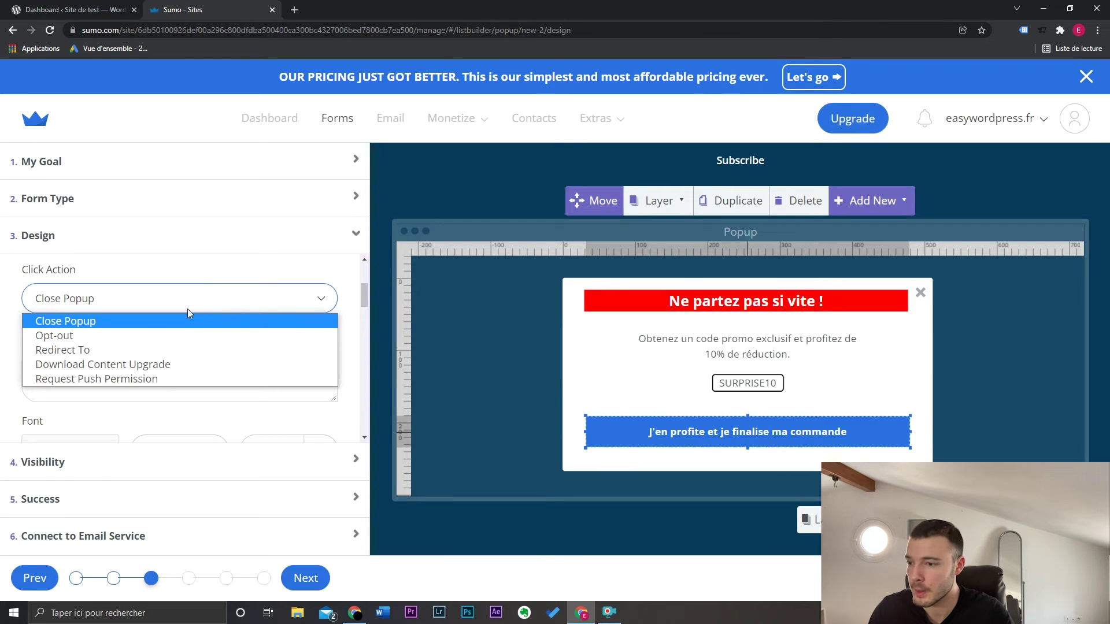
click(172, 349)
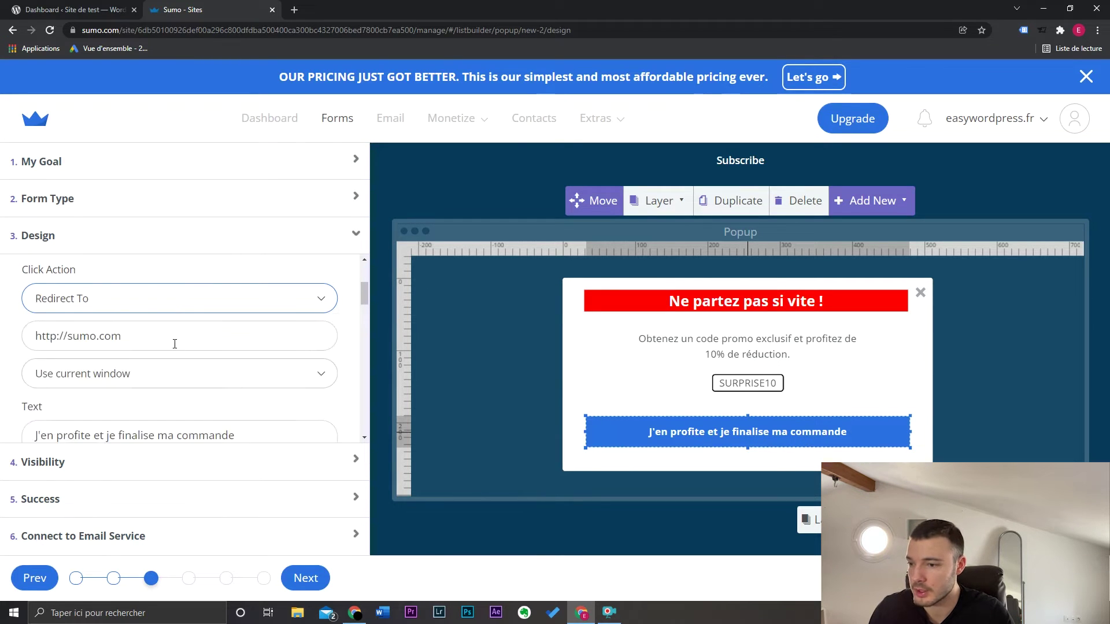
click(188, 305)
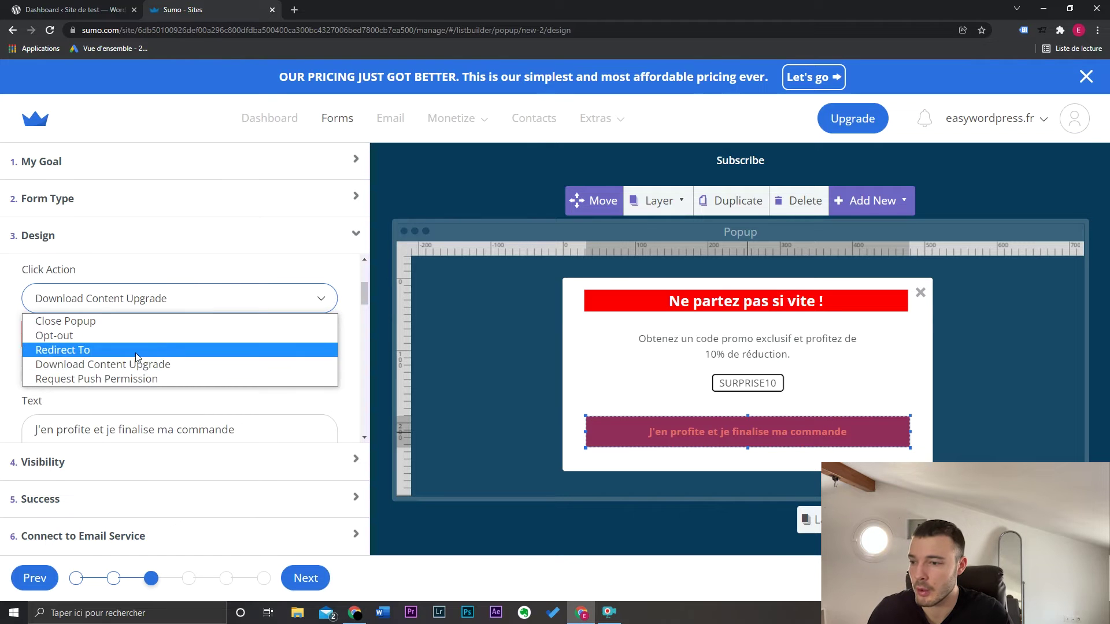
click(91, 365)
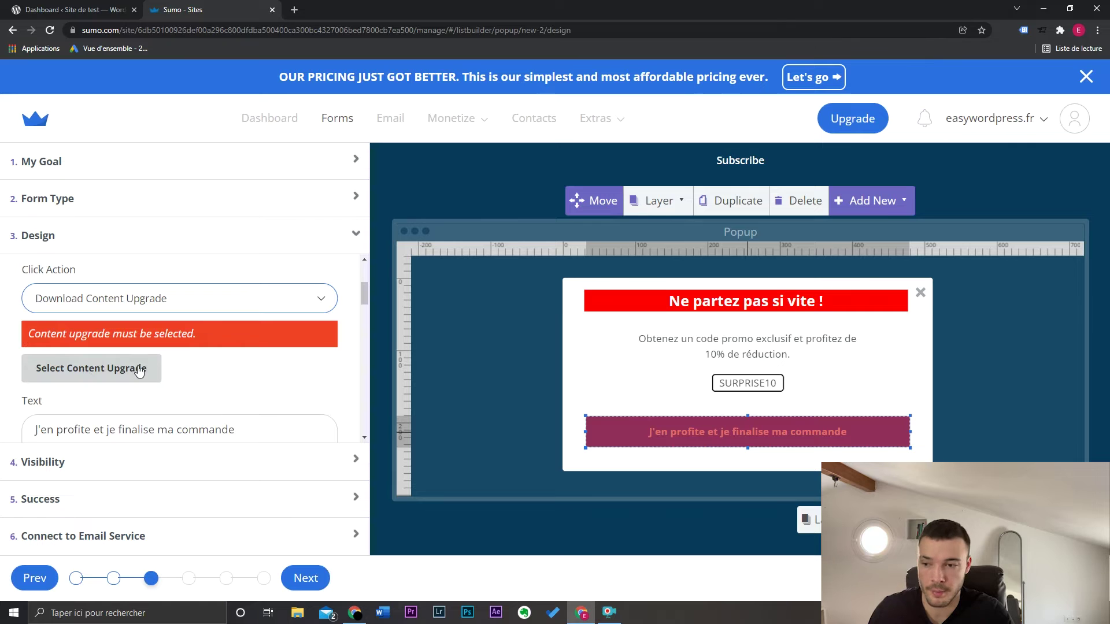
click(194, 297)
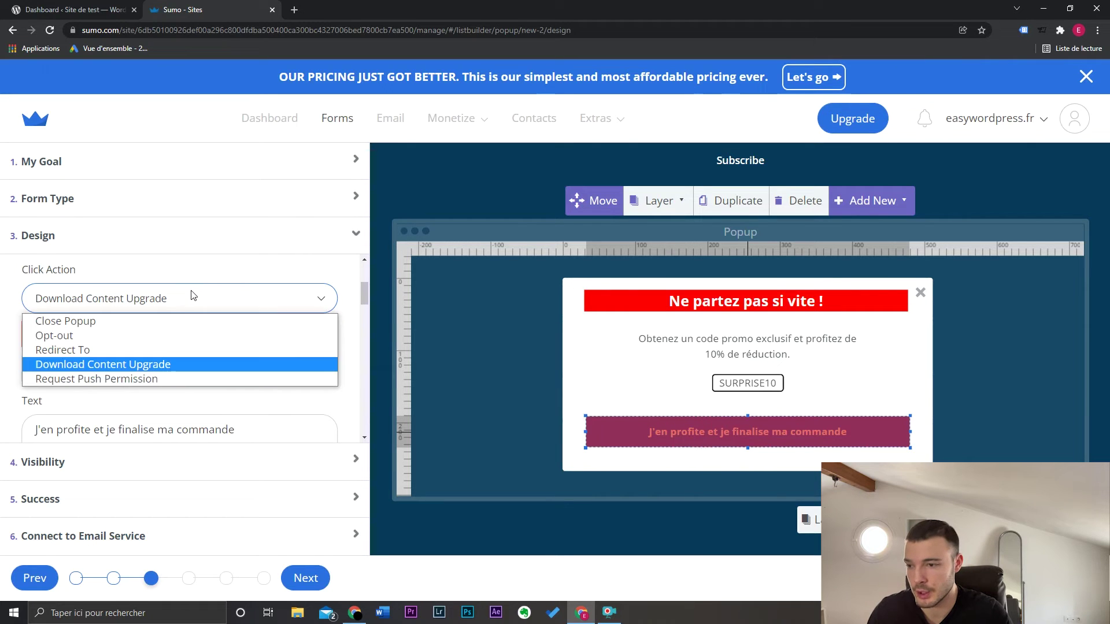
click(178, 319)
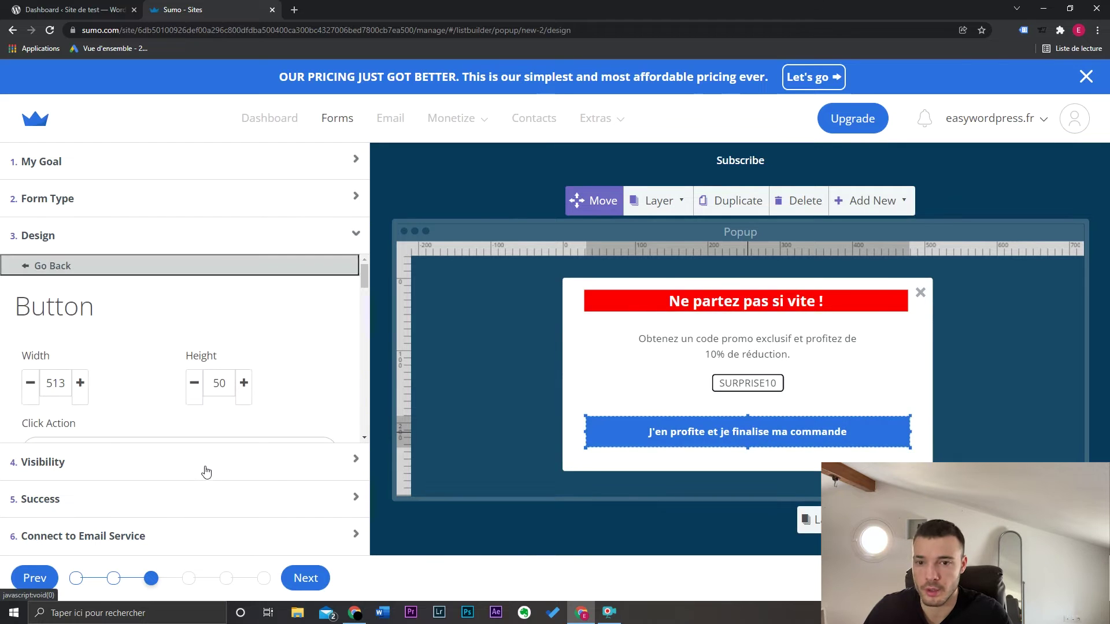
click(138, 470)
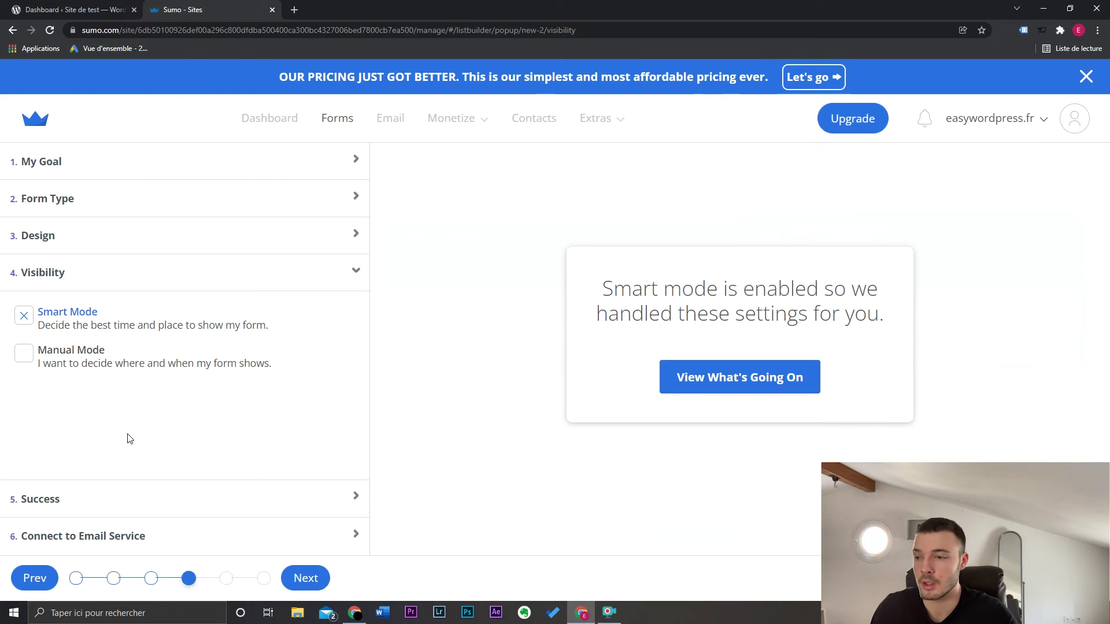
Switch visibility to Manual Mode and try a Timed trigger of 30 seconds
click(23, 360)
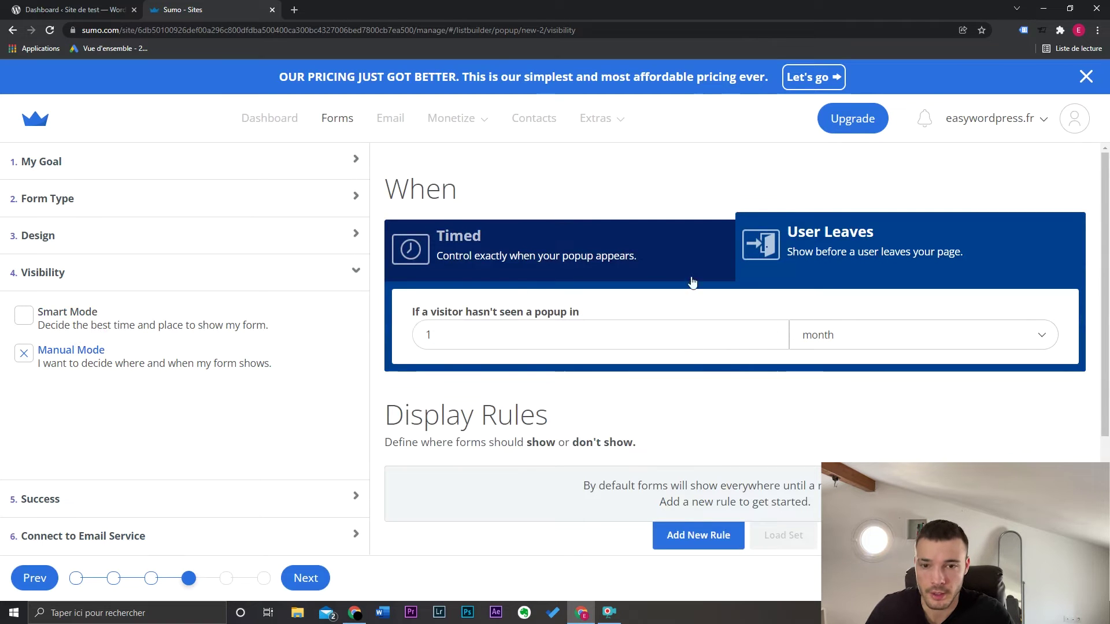
click(581, 254)
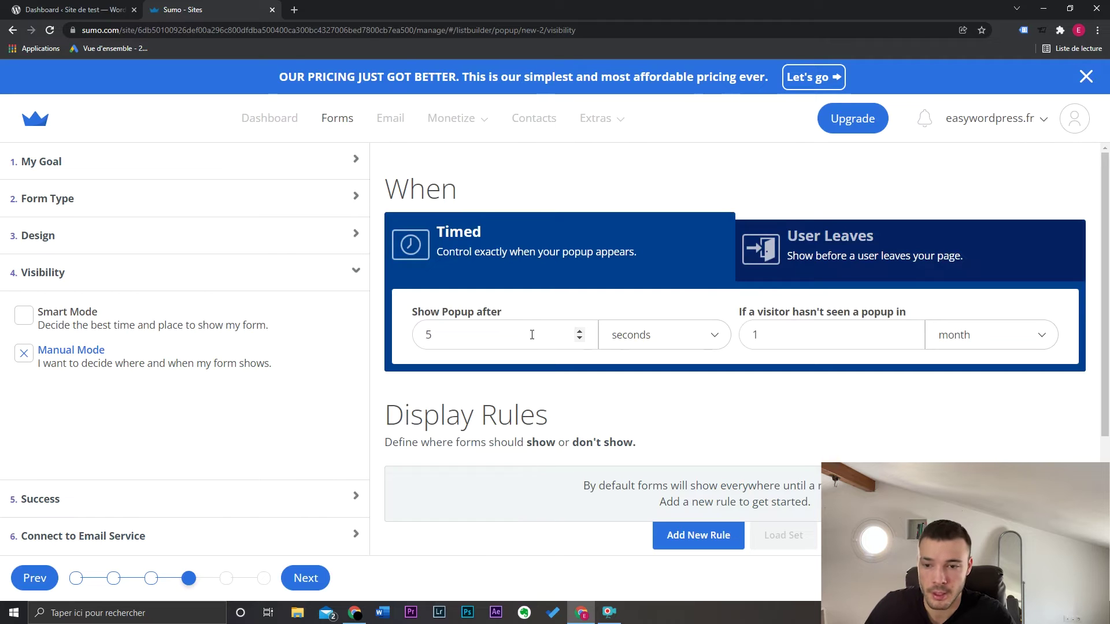
drag(531, 335, 421, 337)
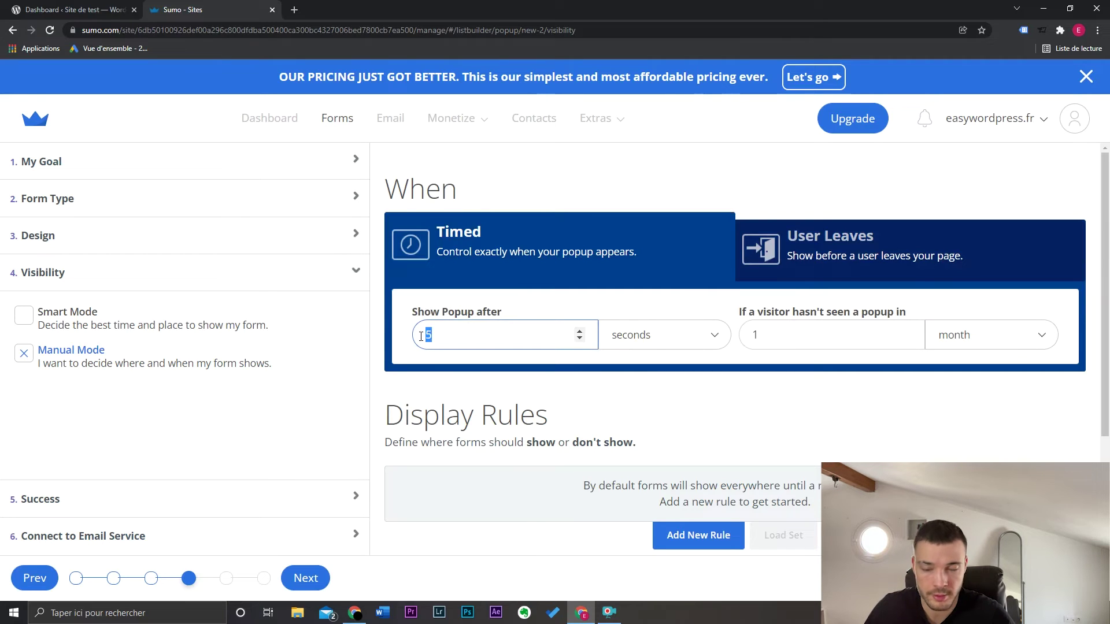
text(30)
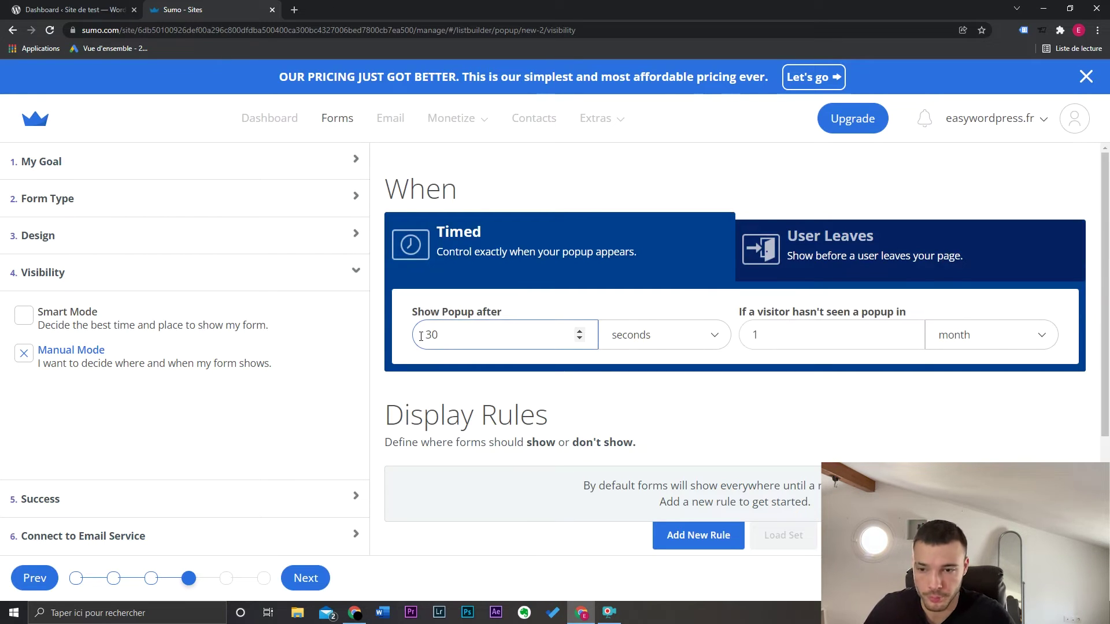
Use the User Leaves trigger instead and start adding a new display rule
click(832, 248)
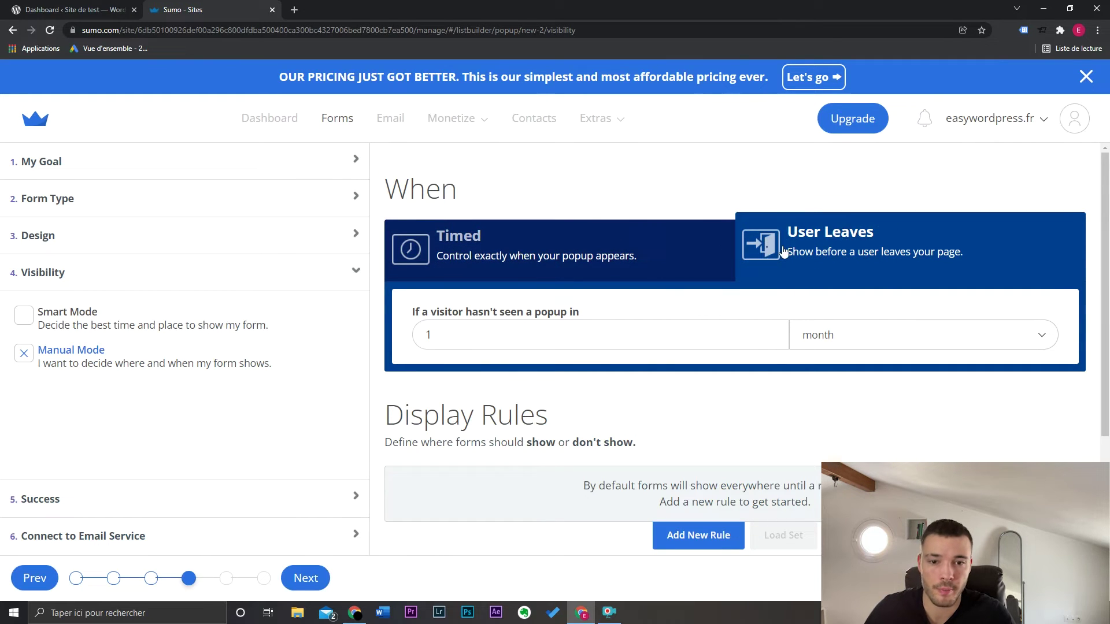
scroll(819, 404, down, 3)
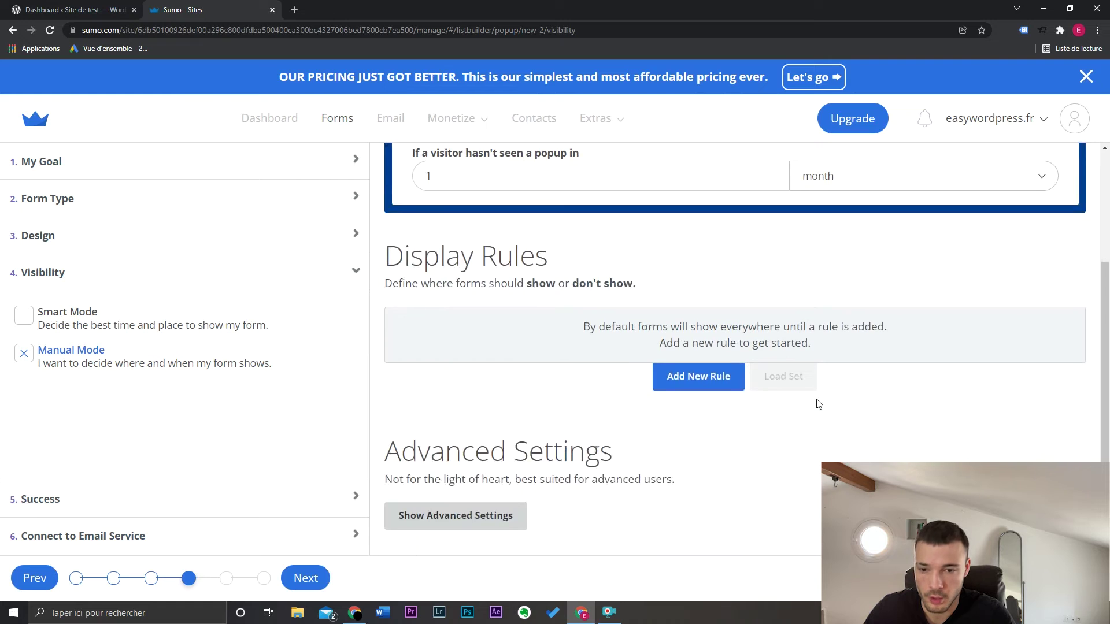
click(701, 385)
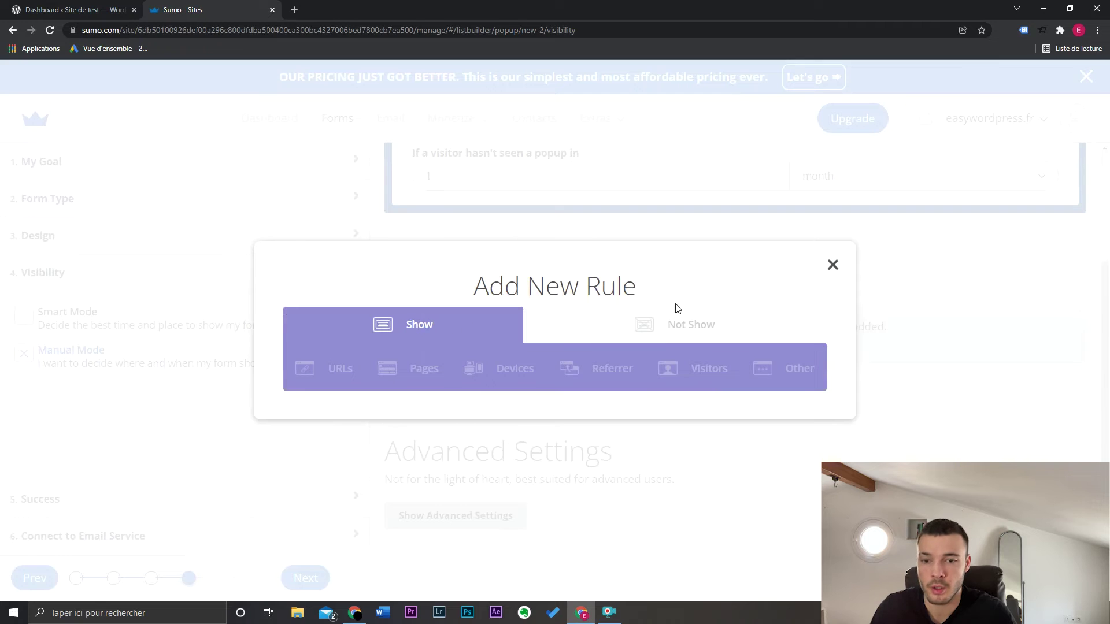
Build a Show rule on URL path, Exactly Matching '/commande'
click(643, 327)
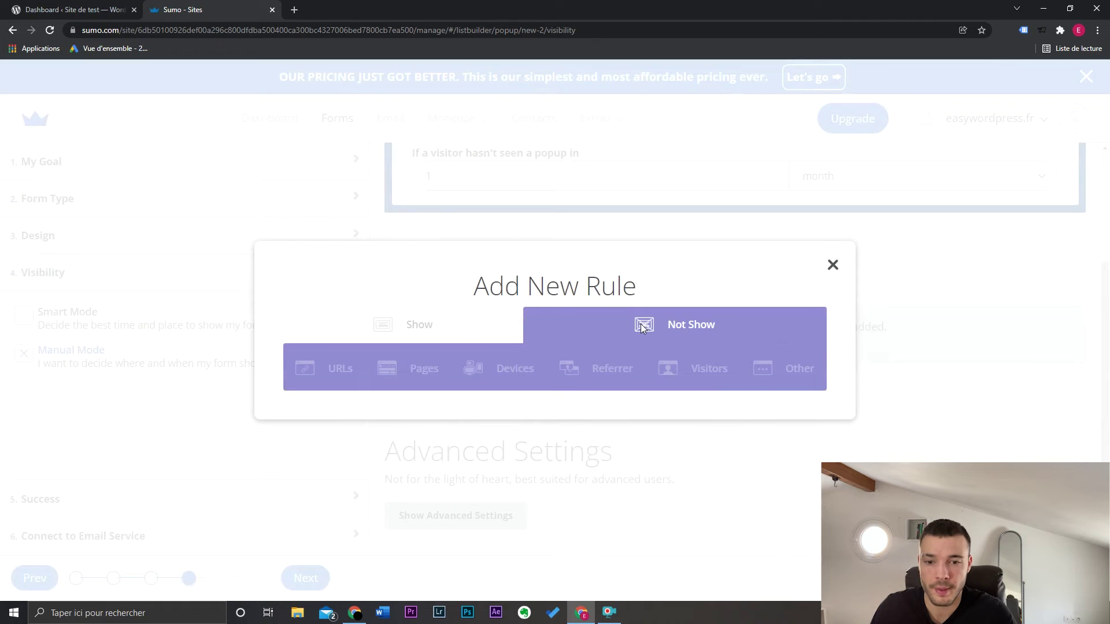
click(474, 328)
click(339, 367)
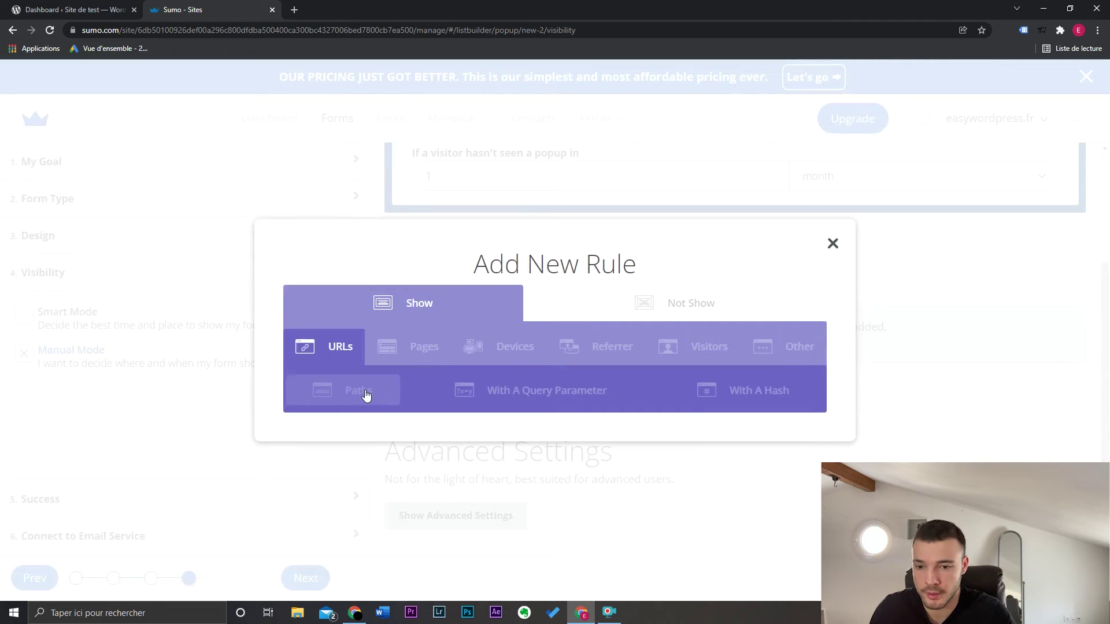
click(366, 392)
click(413, 411)
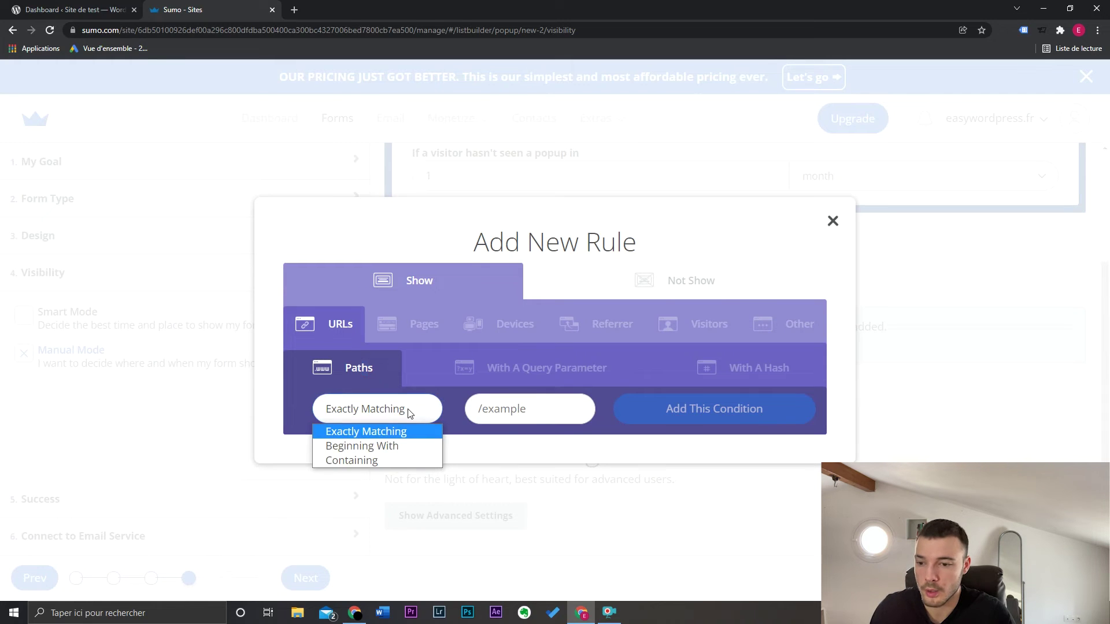
click(406, 433)
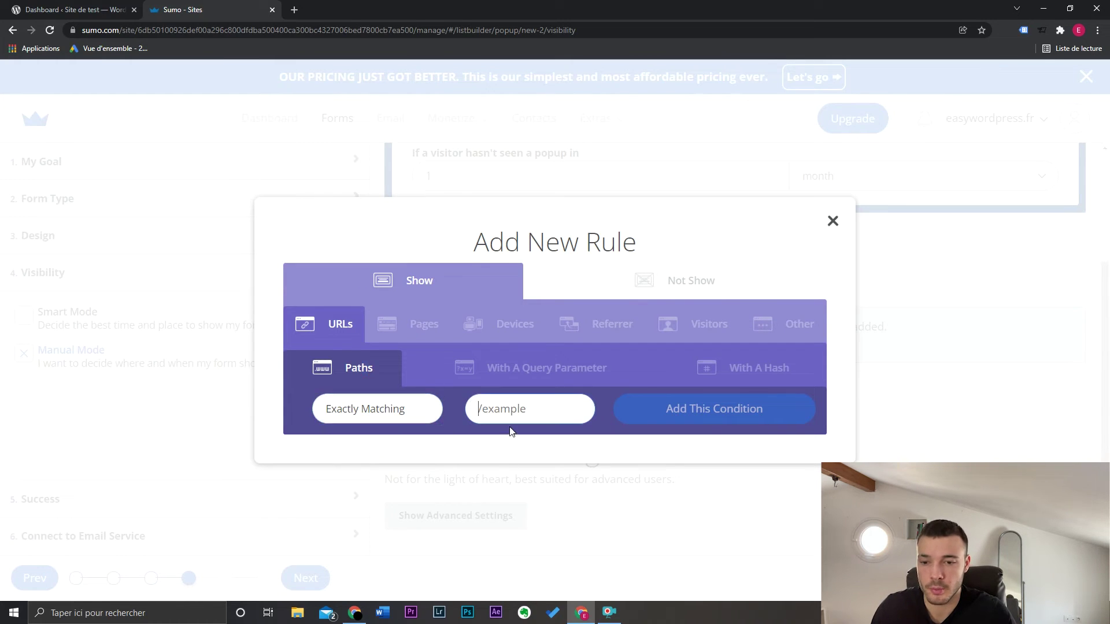
click(407, 411)
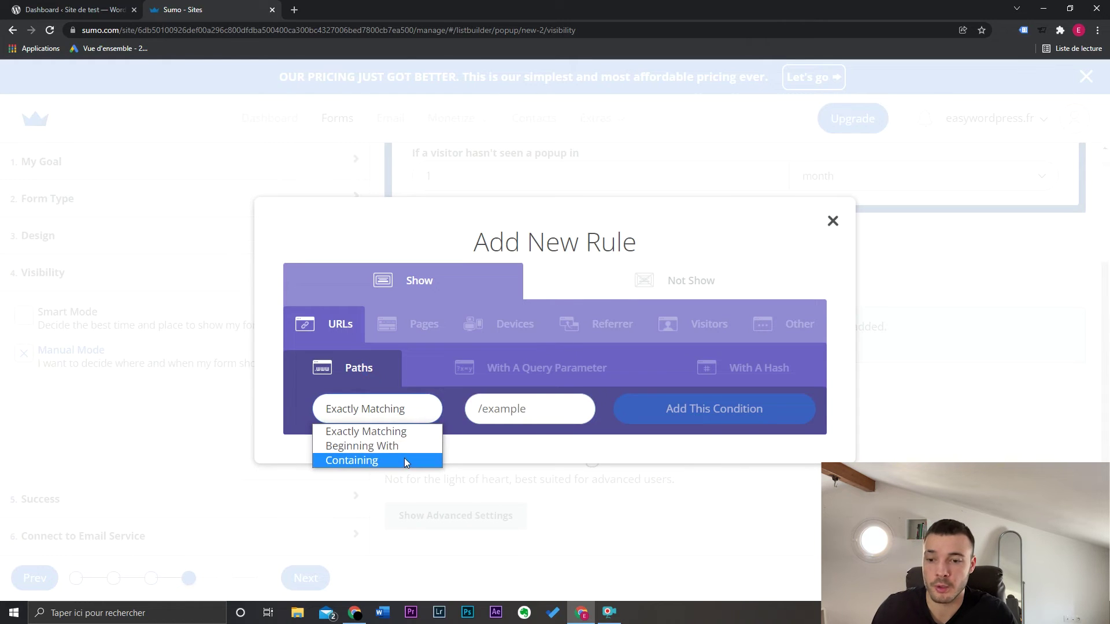
click(534, 417)
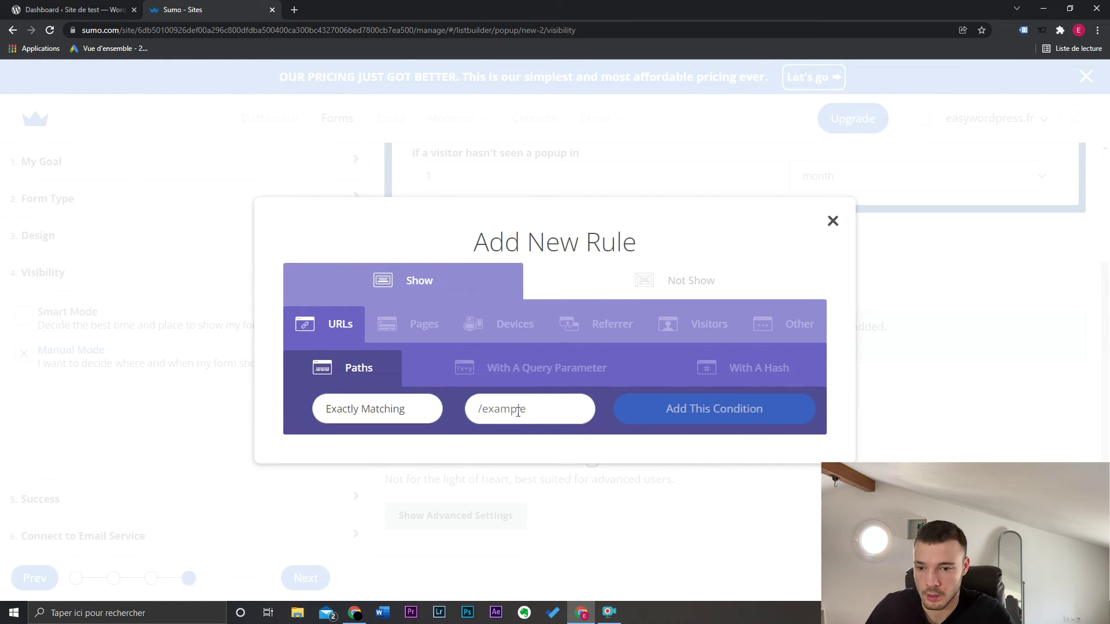
click(519, 410)
text(/)
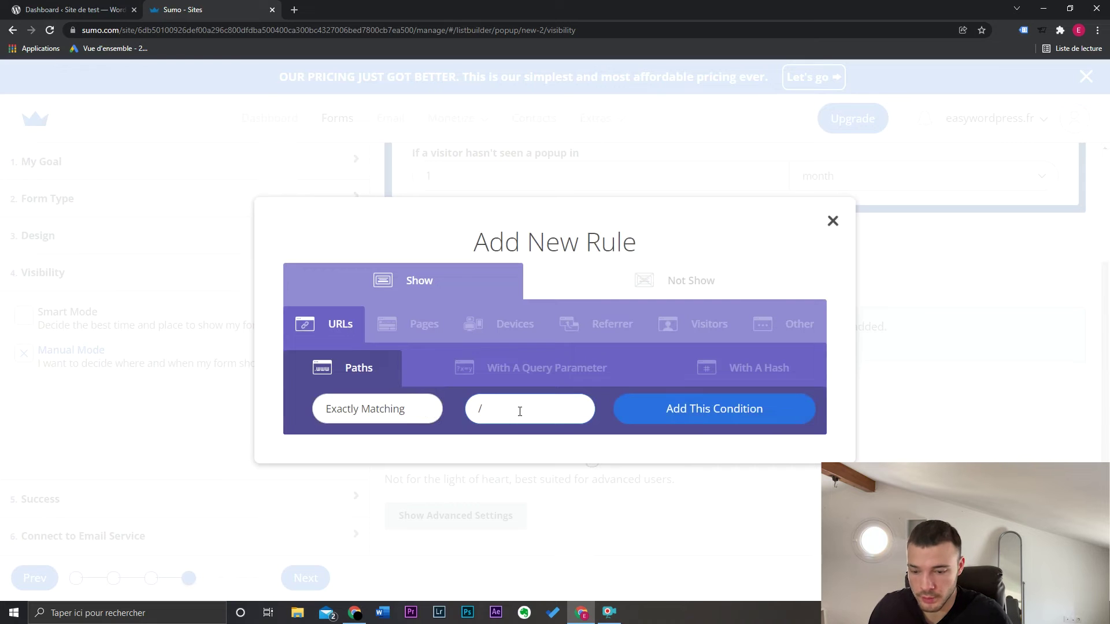
text(commande)
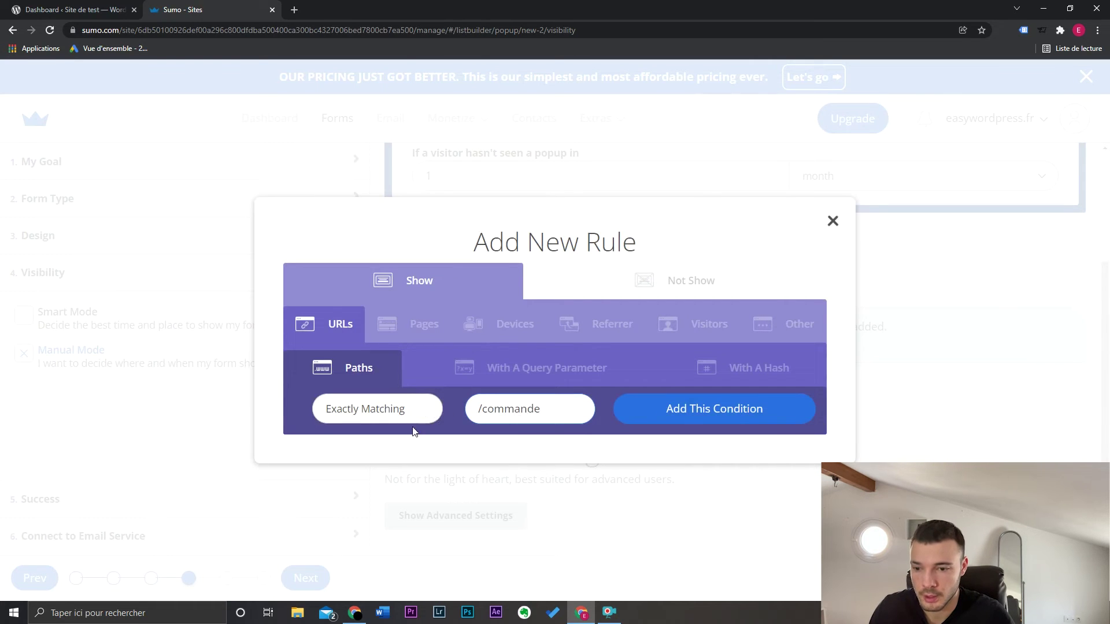
click(624, 408)
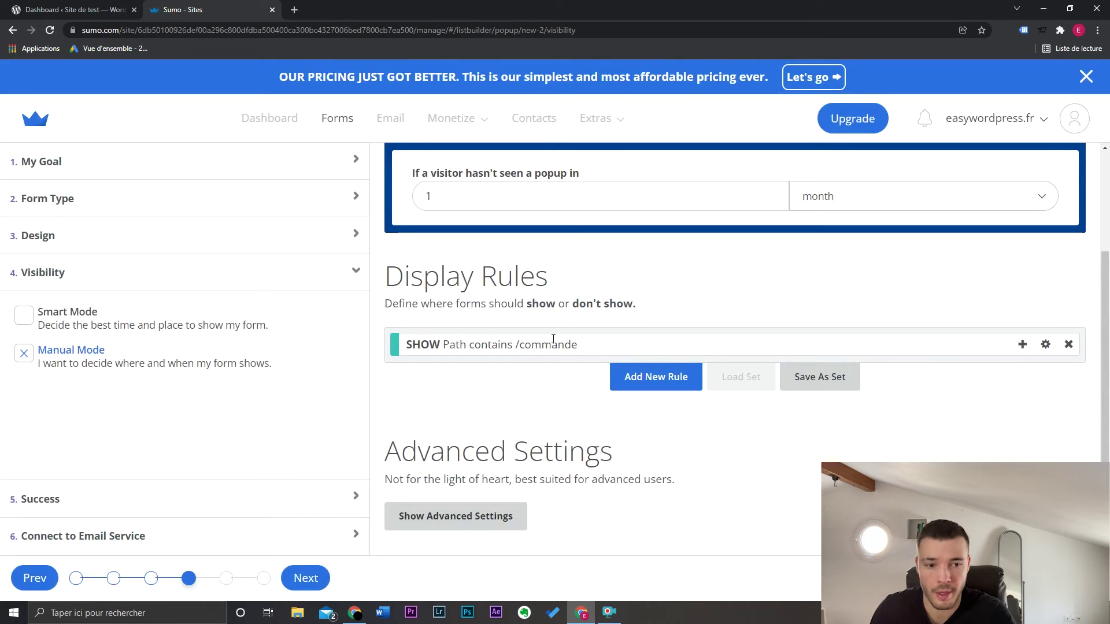
click(666, 381)
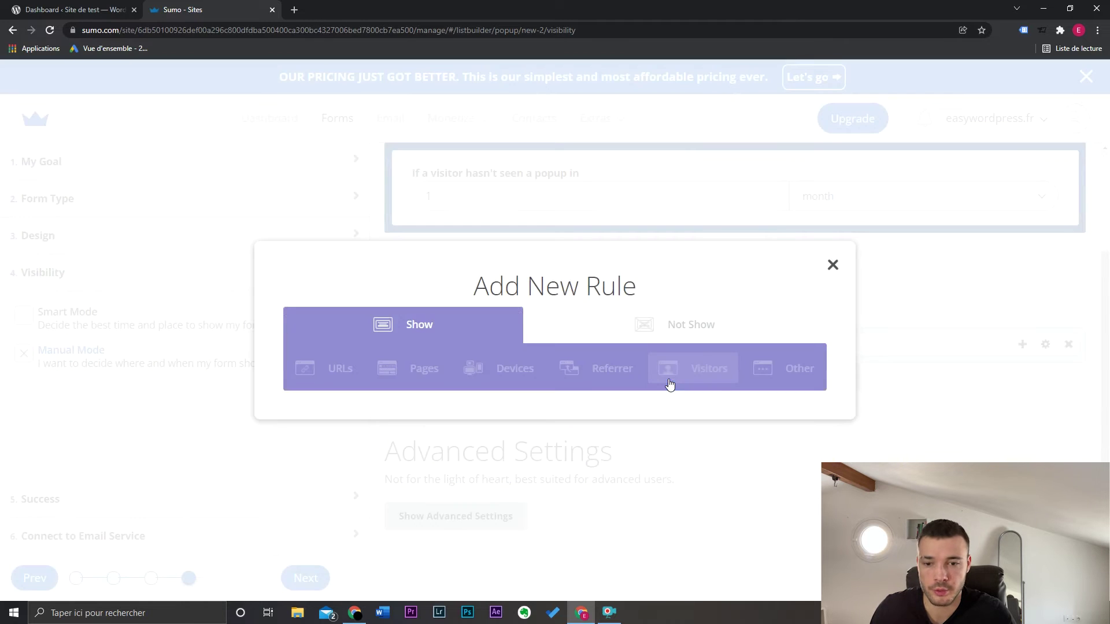
click(408, 376)
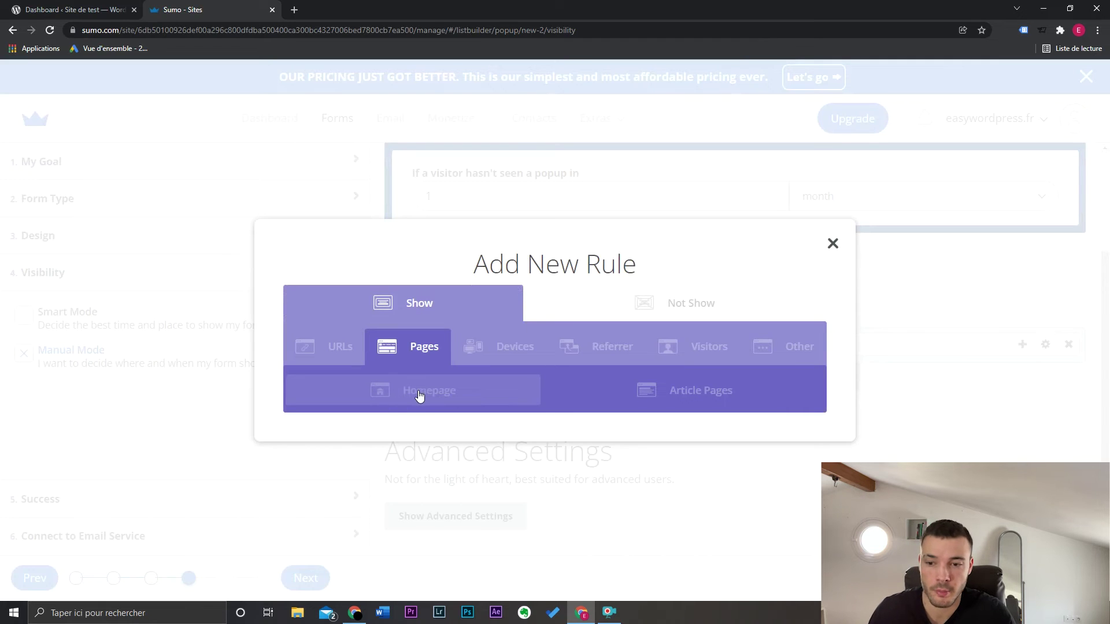
click(757, 389)
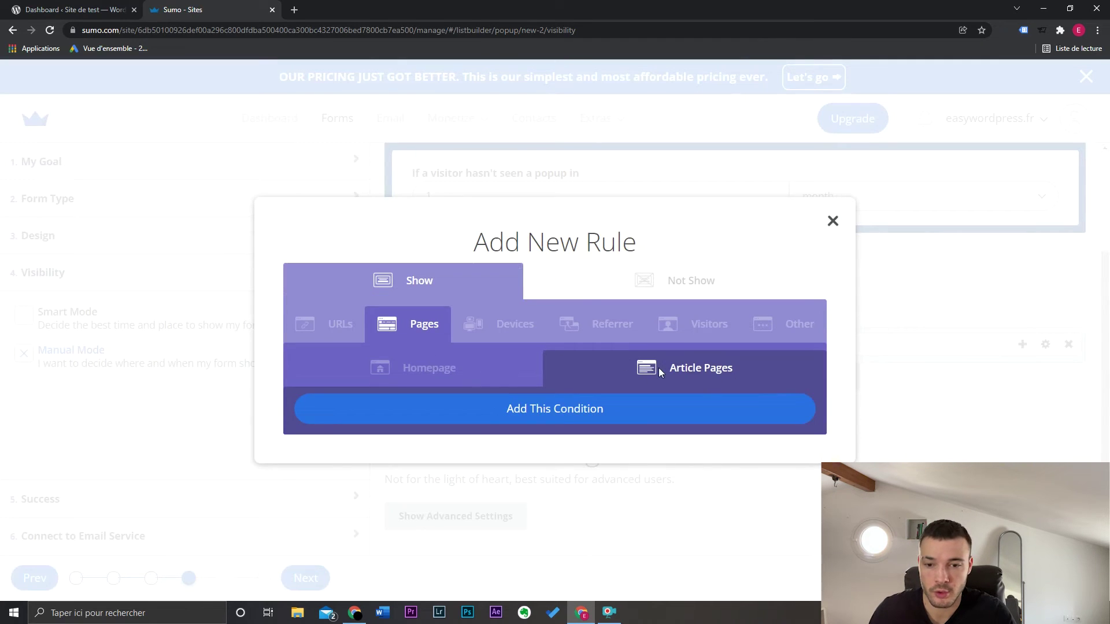
click(578, 424)
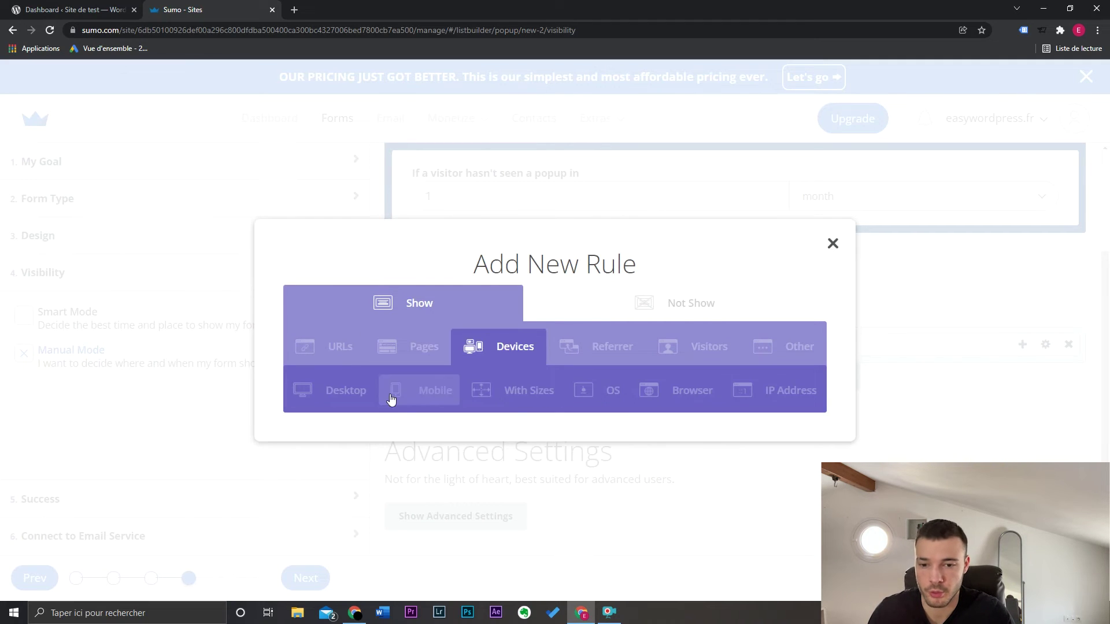
click(621, 350)
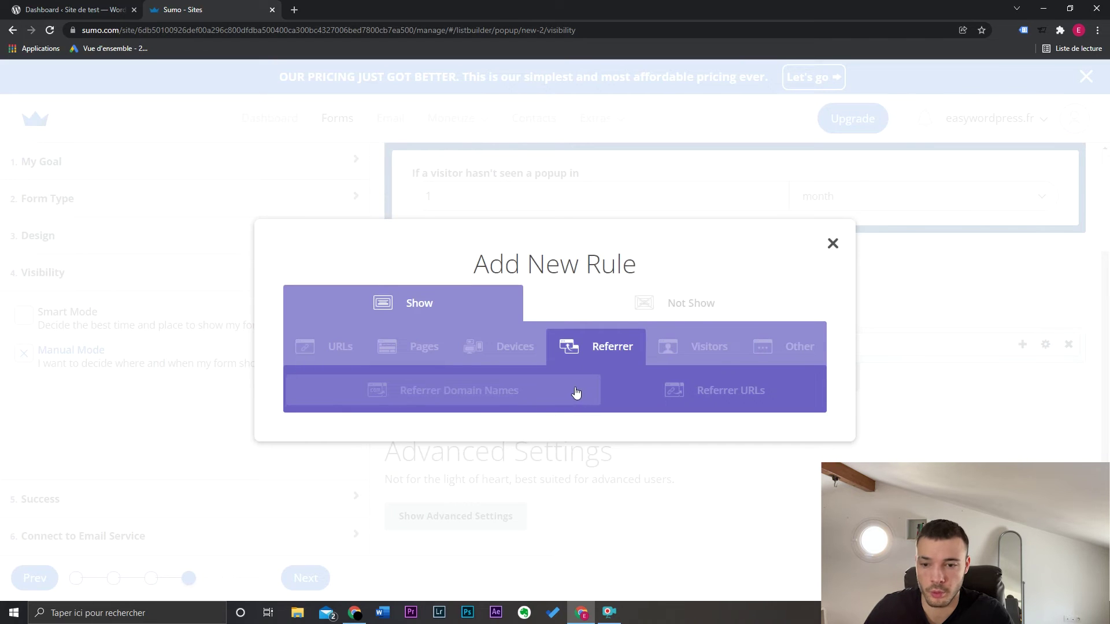
click(575, 394)
click(709, 359)
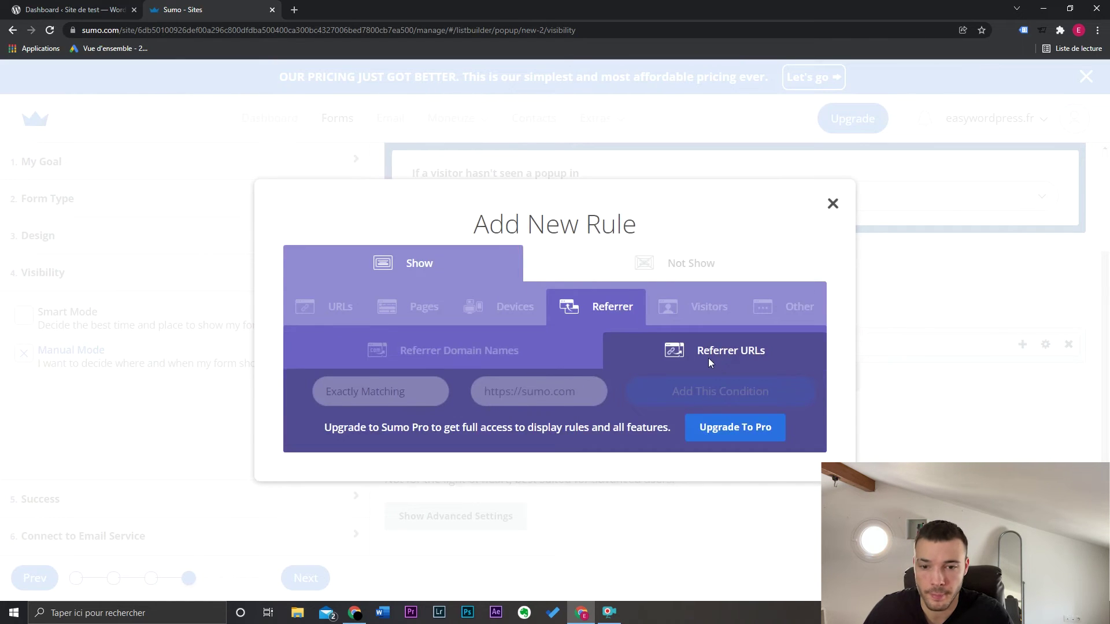
click(697, 306)
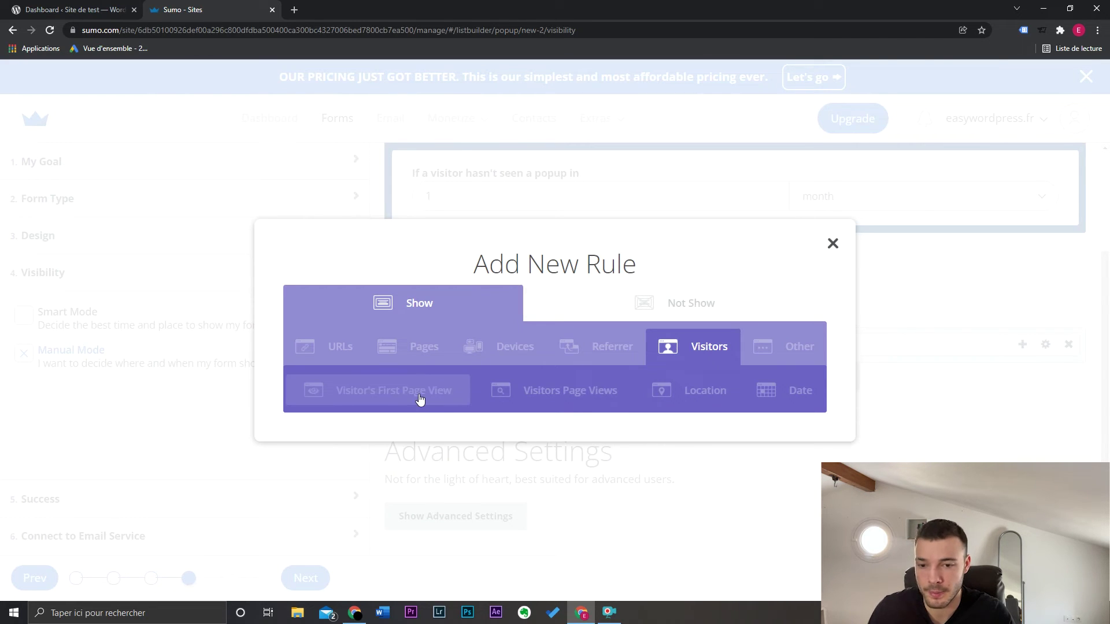
click(580, 394)
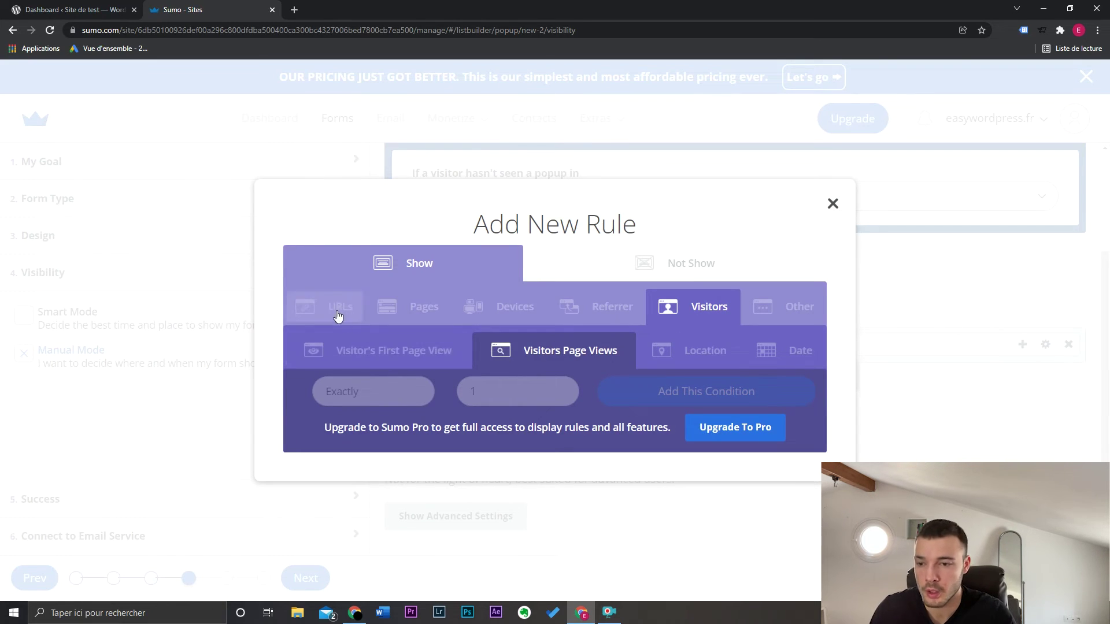
click(422, 309)
click(329, 347)
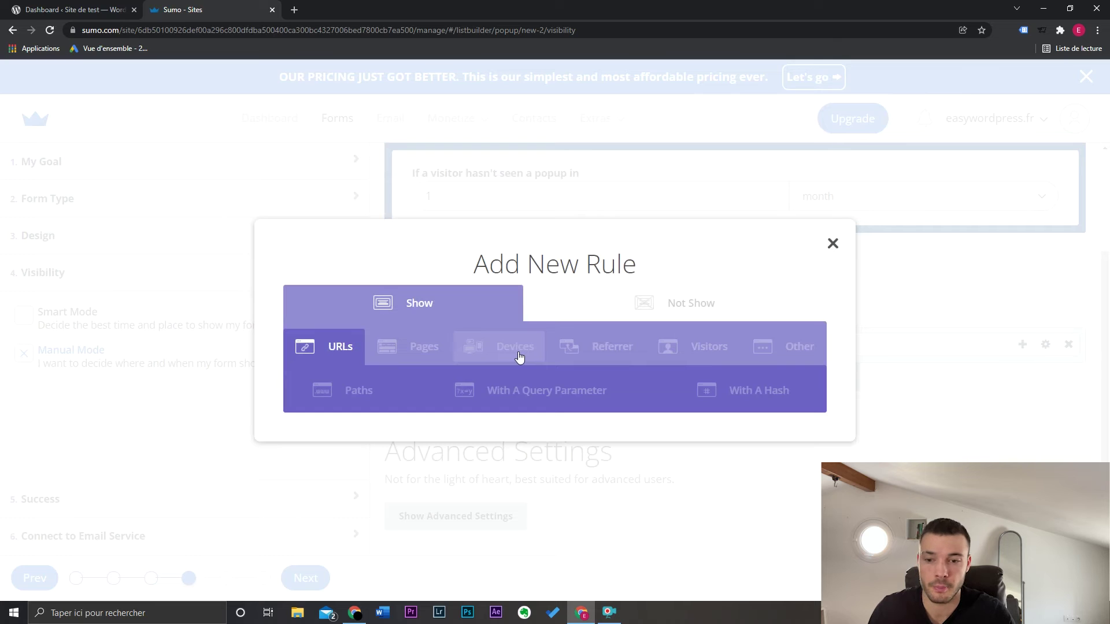
click(944, 264)
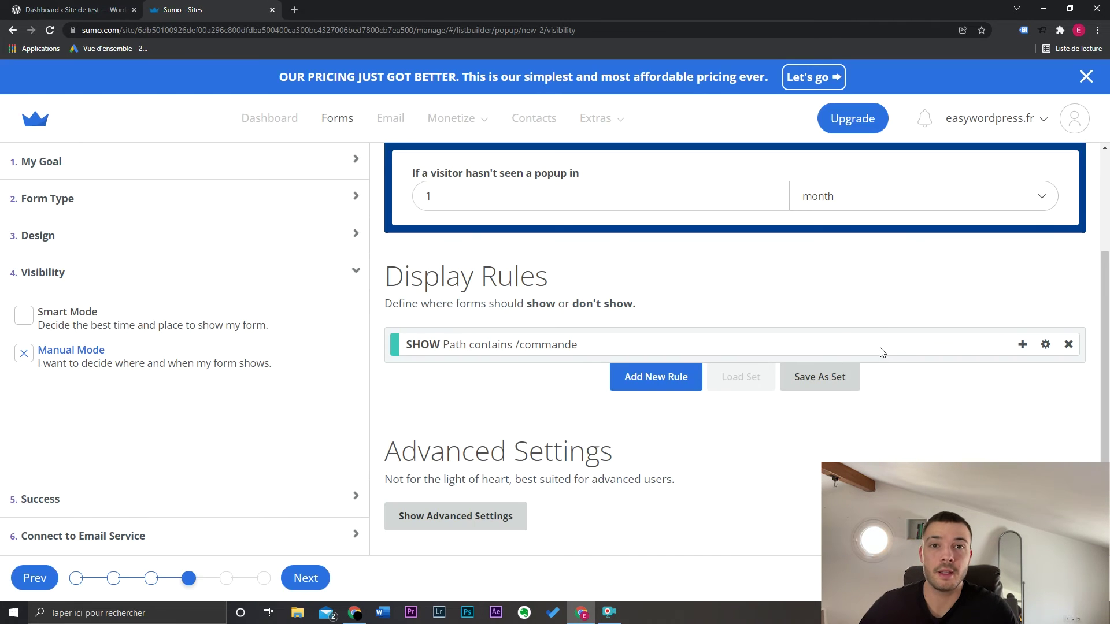
In Success settings, try Download Content Upgrade, revert to Redirect URL, and continue to email service
click(81, 505)
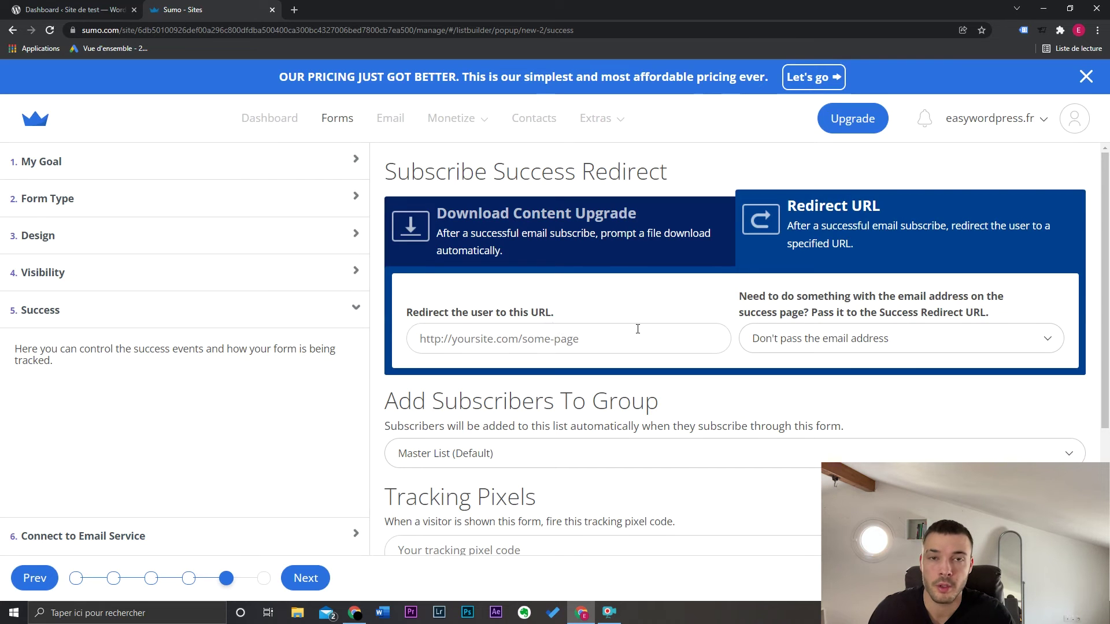
click(650, 258)
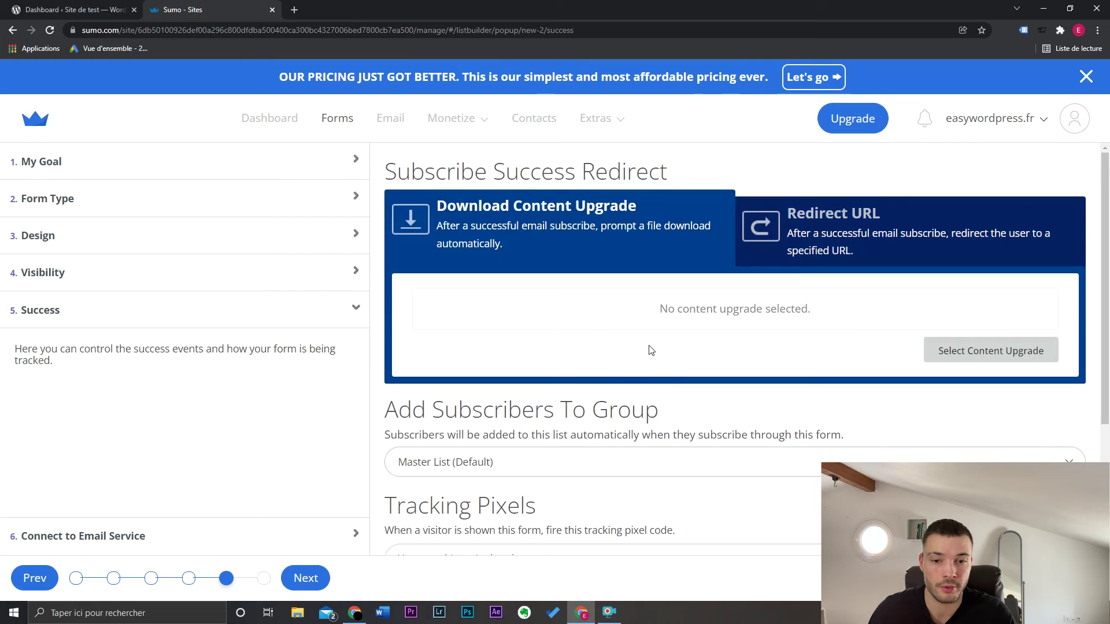
click(818, 248)
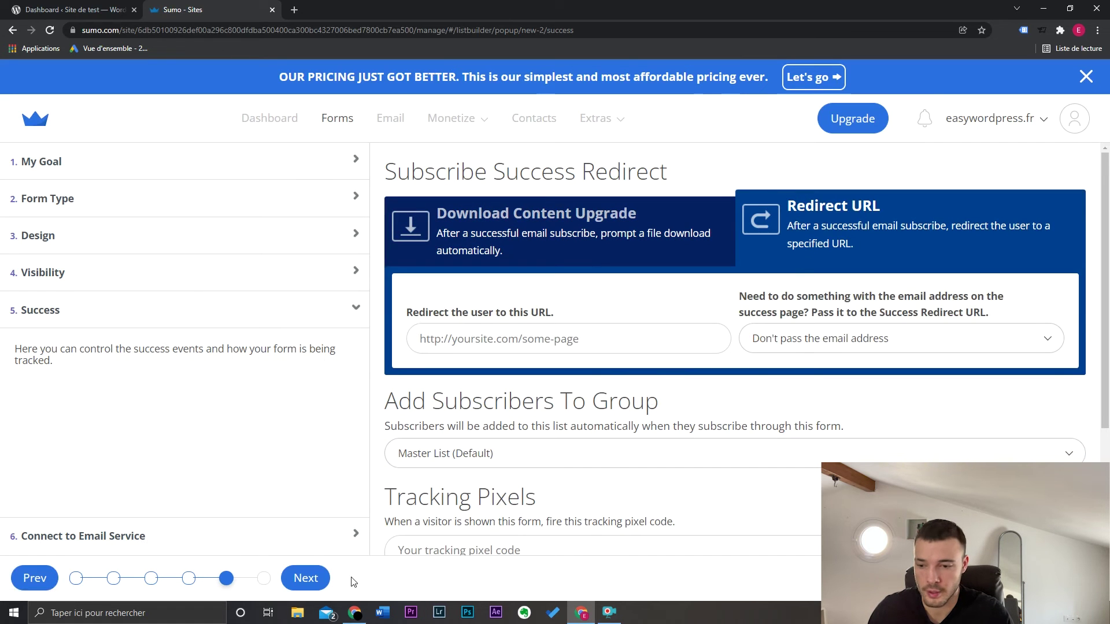
click(307, 579)
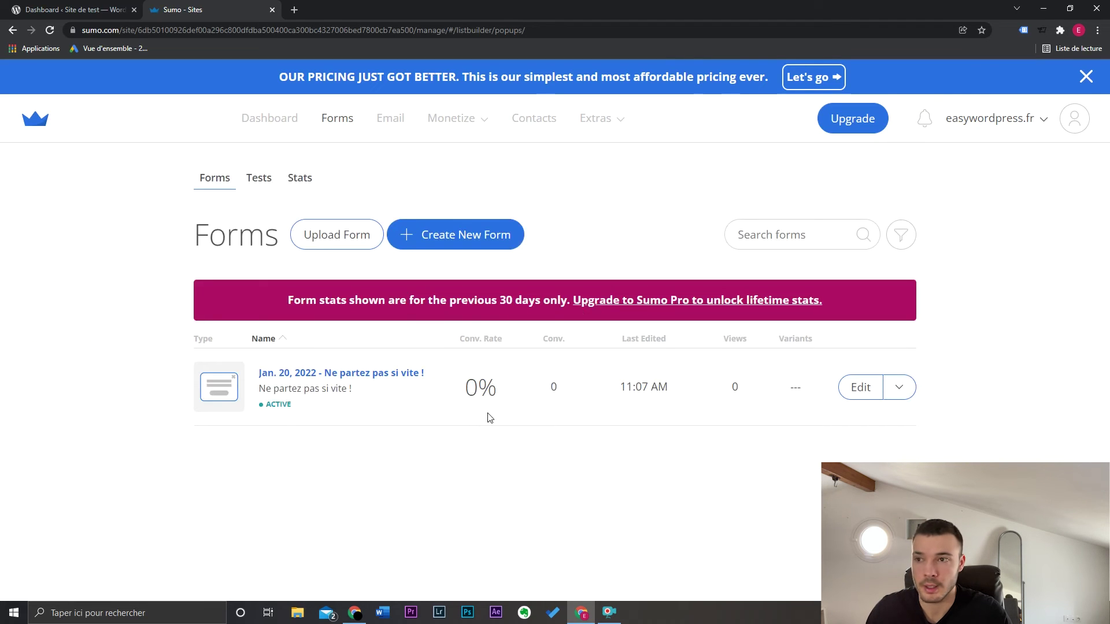
Load the checkout page test.easywordpress.fr/commander in a new tab
click(294, 10)
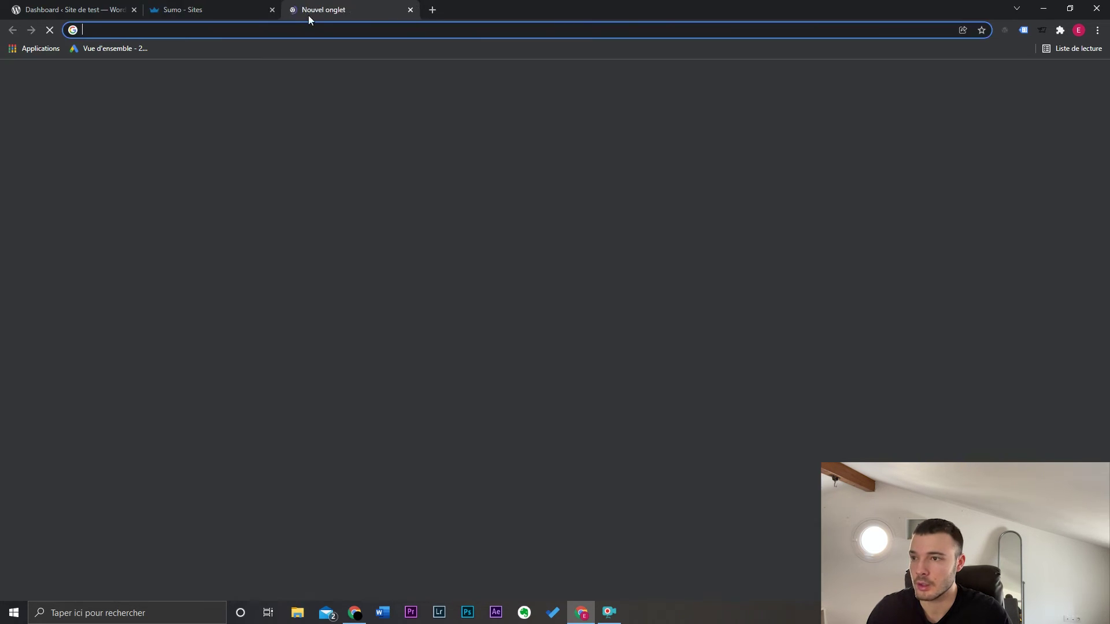
text(test.easywordpress.fr/commander)
key(Return)
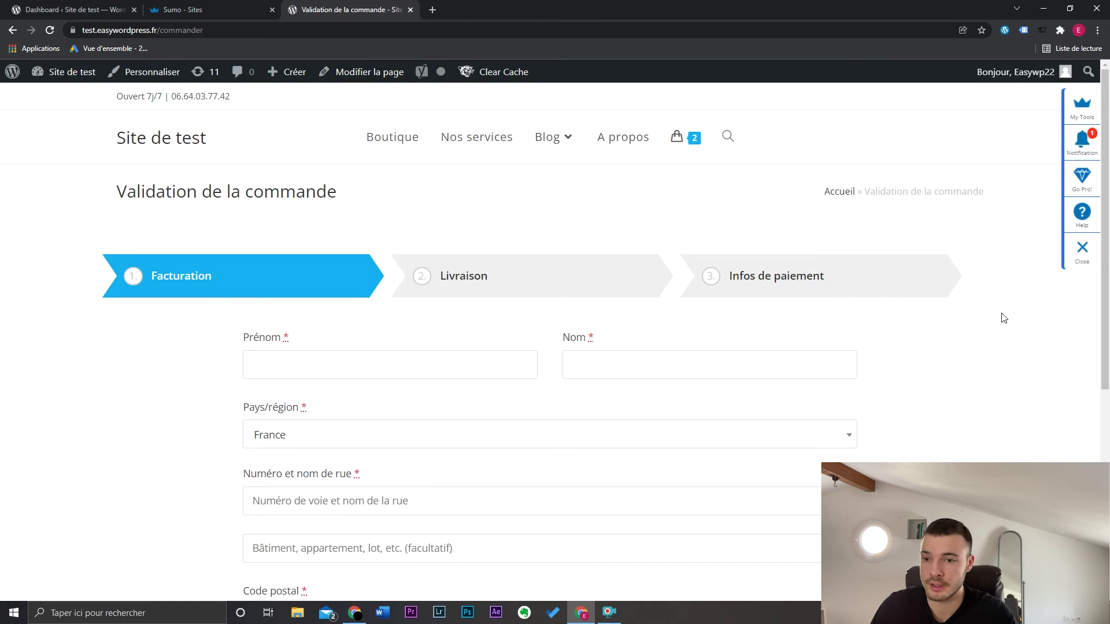
Trigger the exit-intent SURPRISE10 popup, close it, and return to the Sumo tab
mouse_move(389, 4)
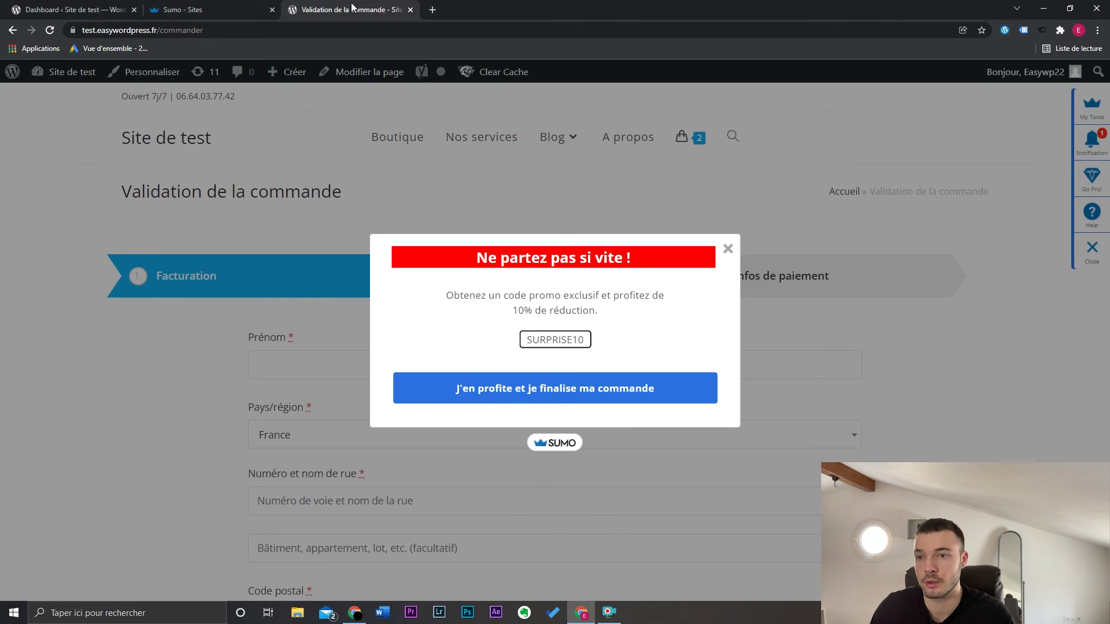
click(506, 388)
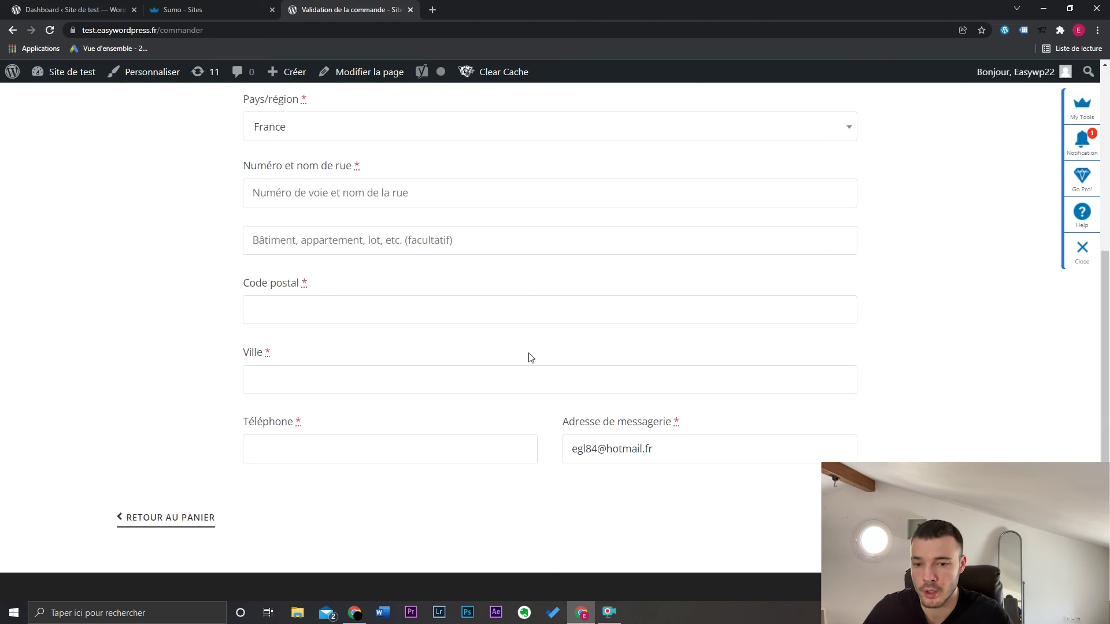
scroll(531, 357, up, 5)
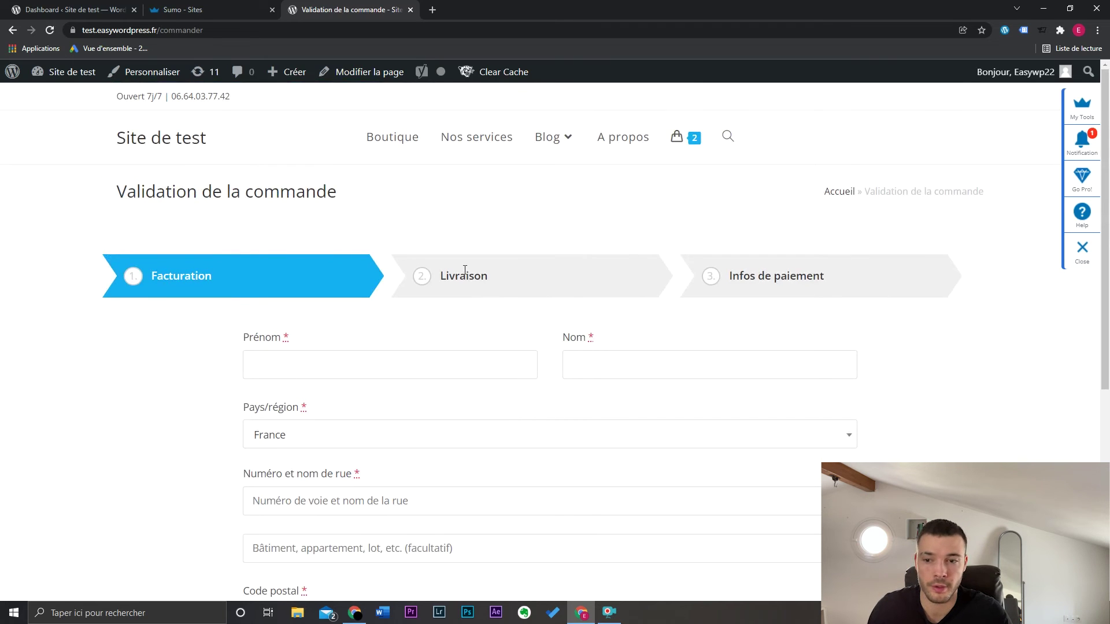
click(245, 8)
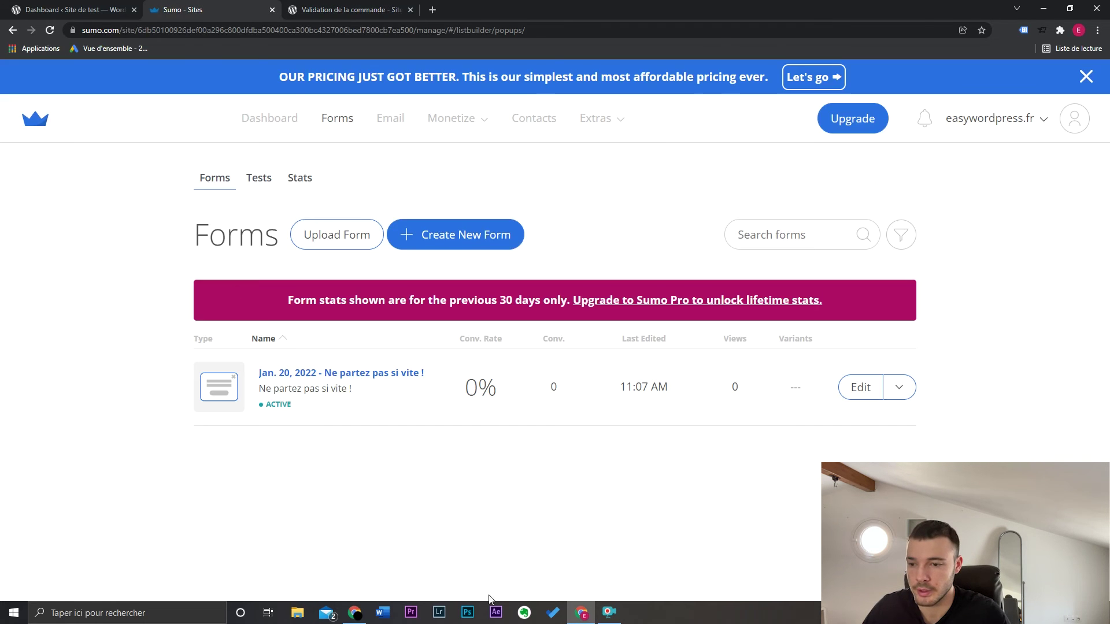
Edit the 'Ne partez pas si vite !' form and show its 2. Form Type choices
click(886, 392)
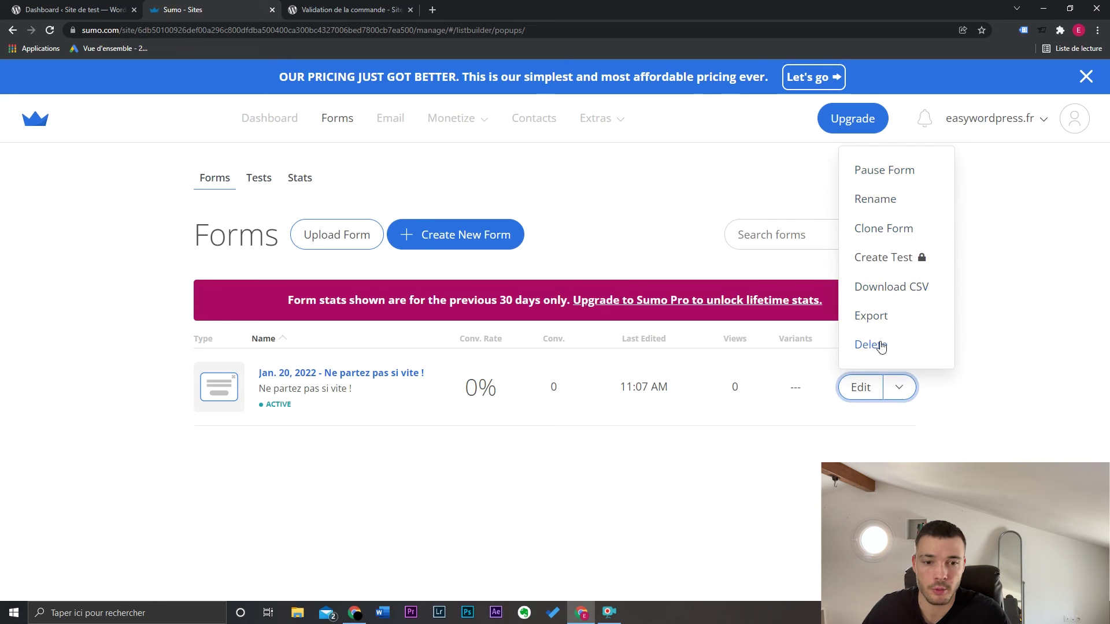
click(892, 168)
click(855, 388)
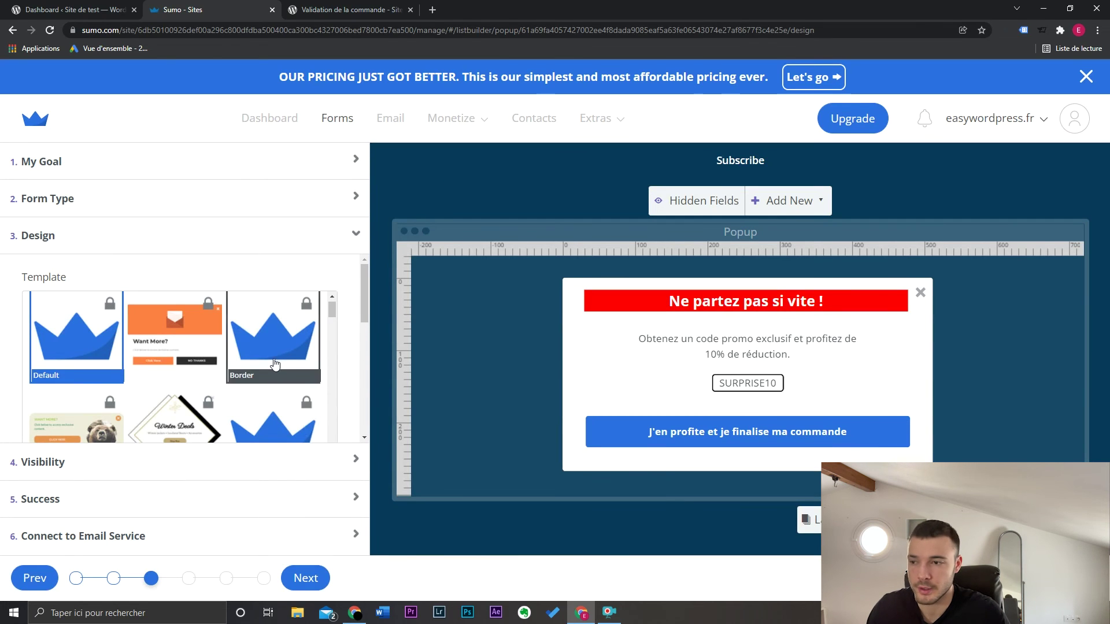
click(195, 204)
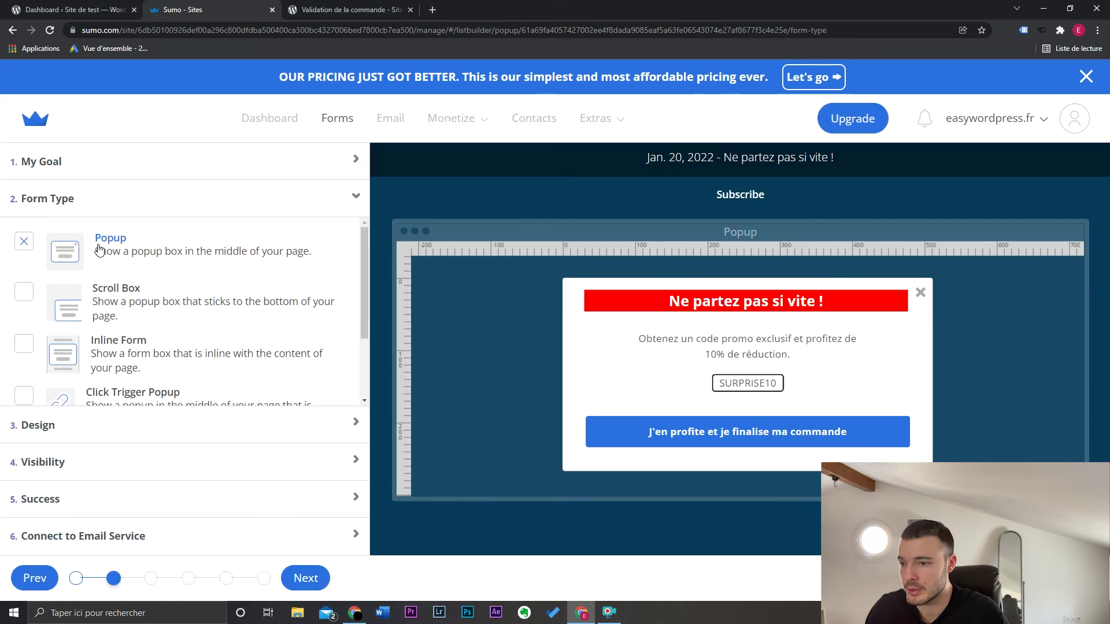
Make it a Scroll Box triggered at 60% scroll, bottom-right corner, sliding in from the right
click(26, 294)
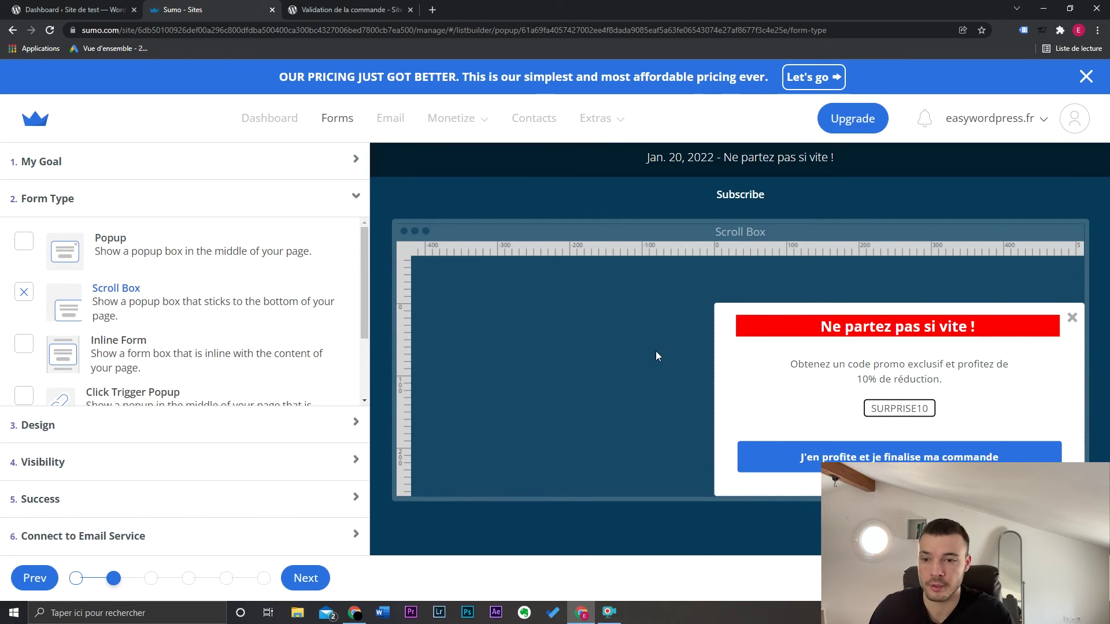
click(92, 466)
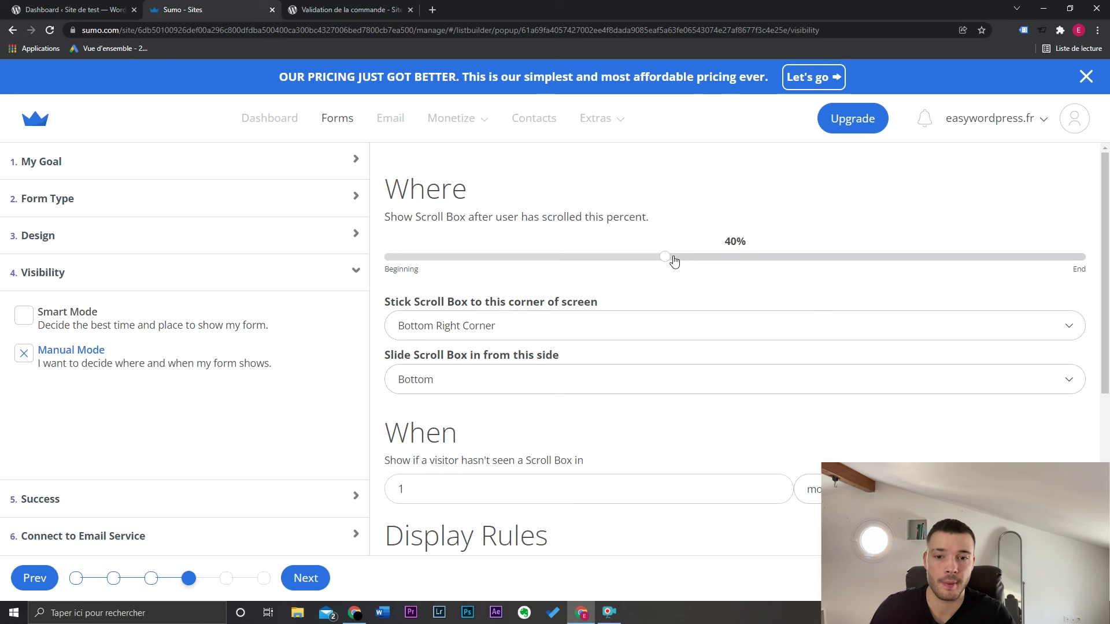
drag(669, 261, 805, 258)
click(594, 325)
click(593, 329)
click(596, 327)
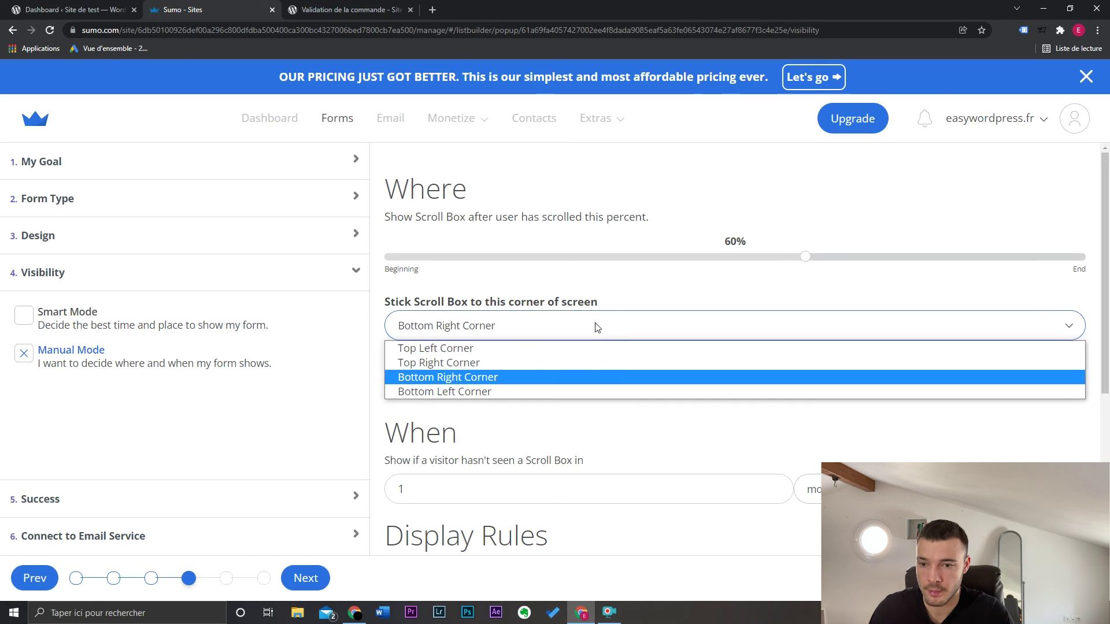
click(597, 327)
click(568, 382)
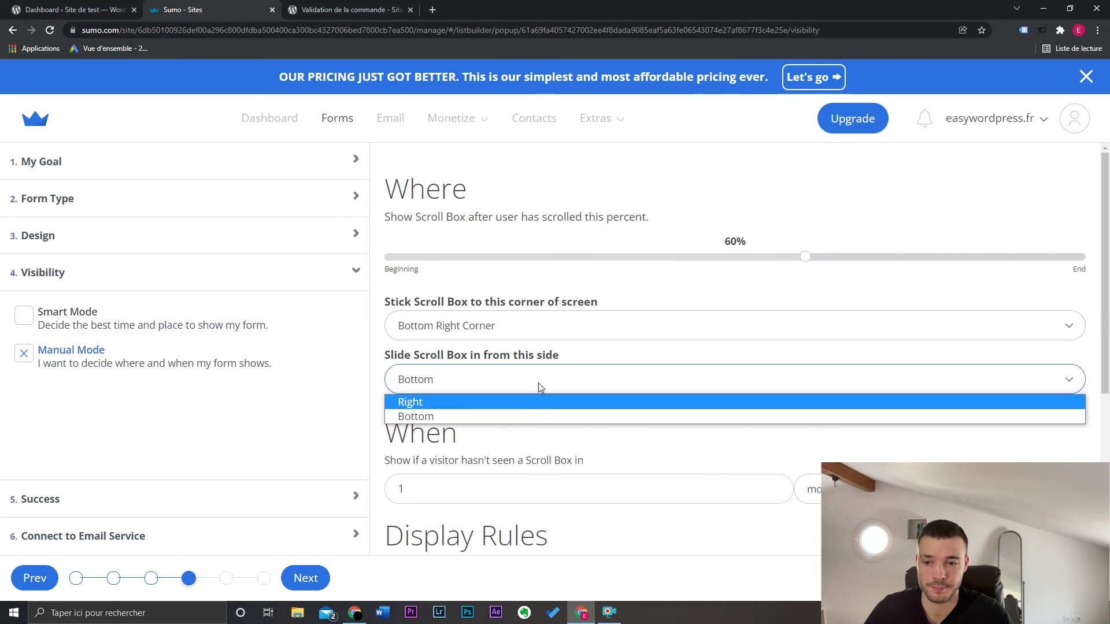
click(528, 403)
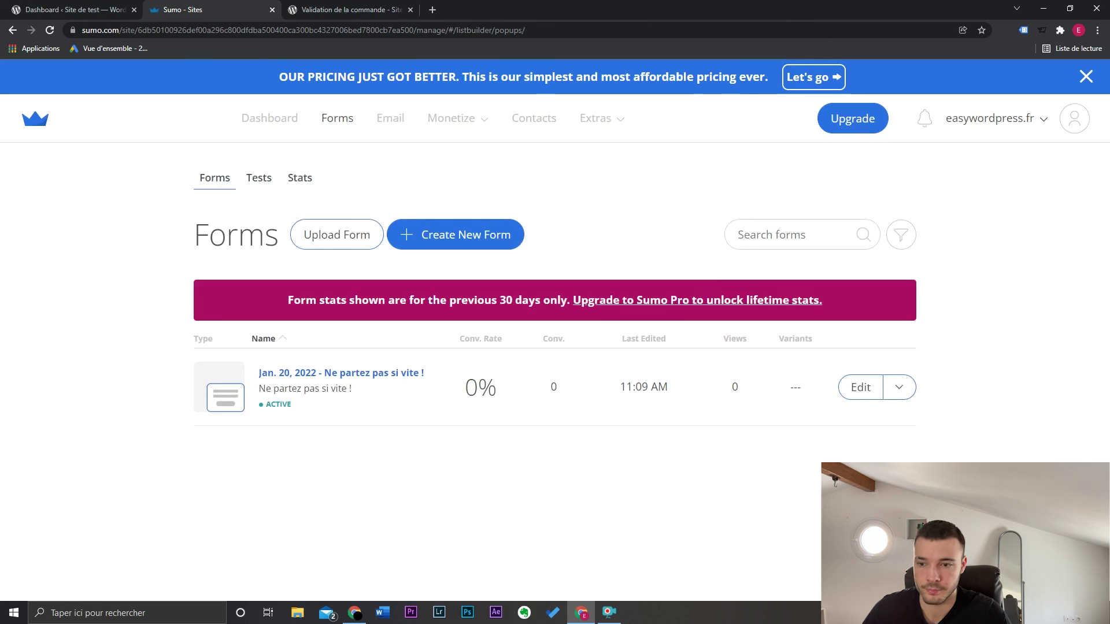
Reload the checkout page and scroll down to see the scroll box
key(ctrl+Tab)
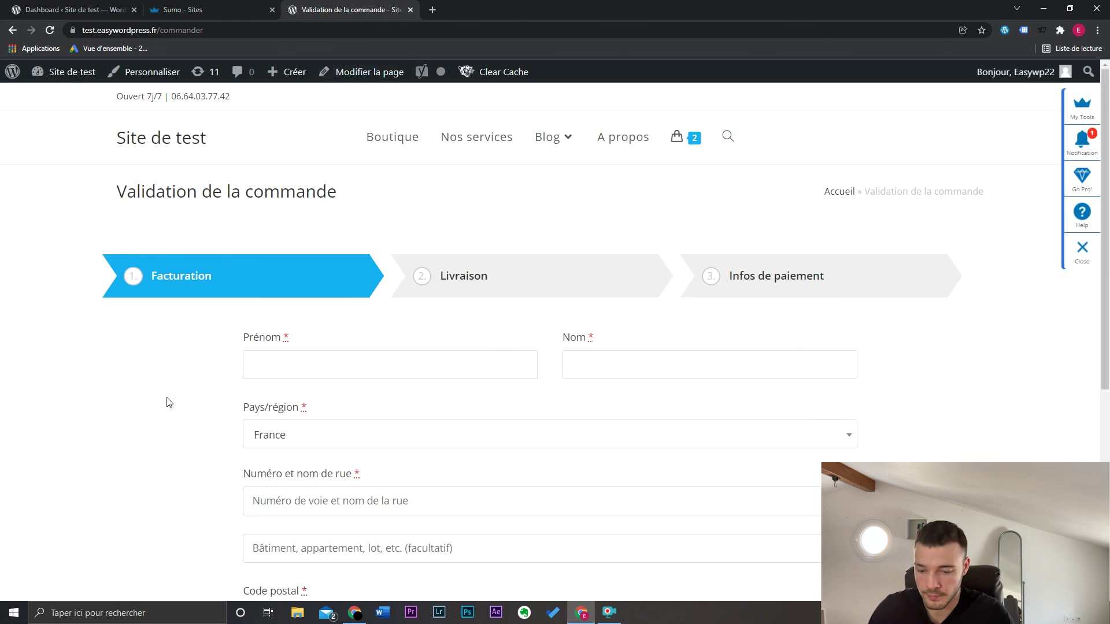
key(F5)
scroll(951, 332, down, 5)
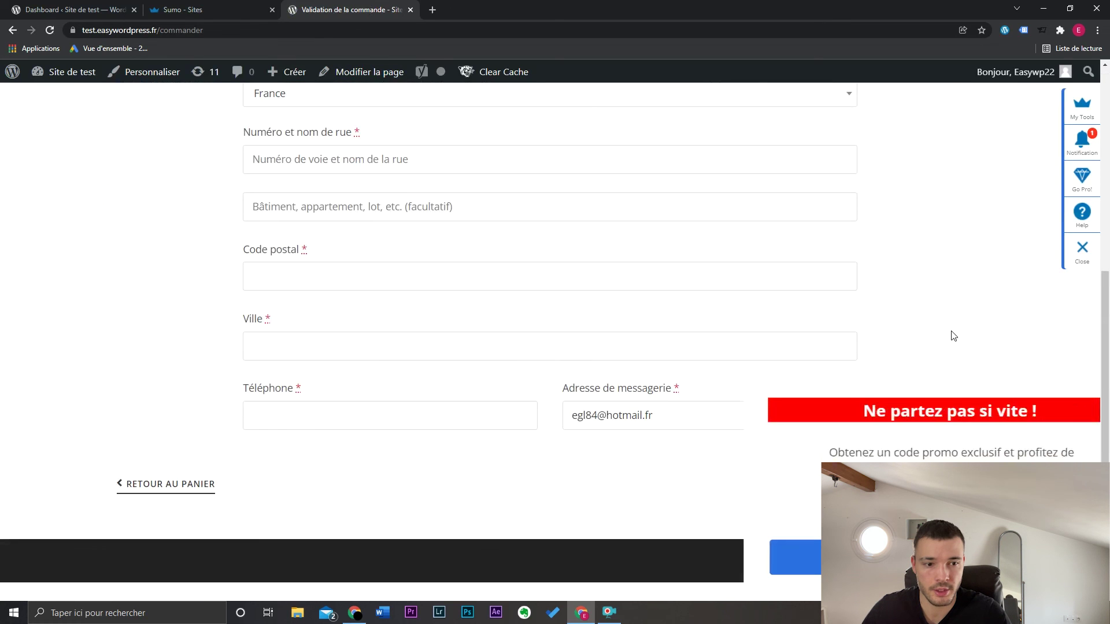